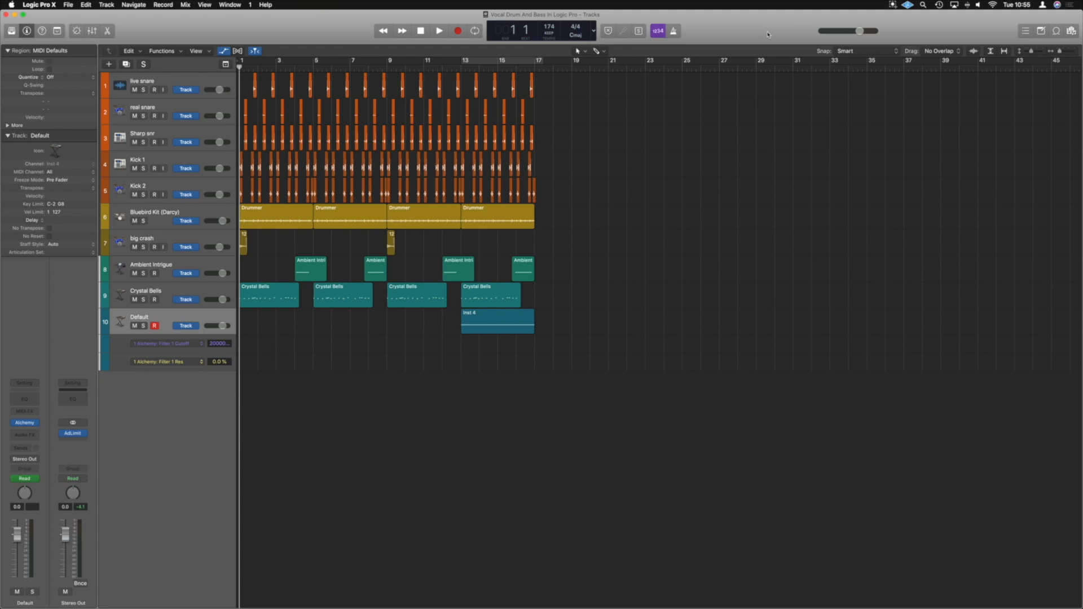
Play the arrangement from bar 1 through the end of the regions at bar 17.
key("space")
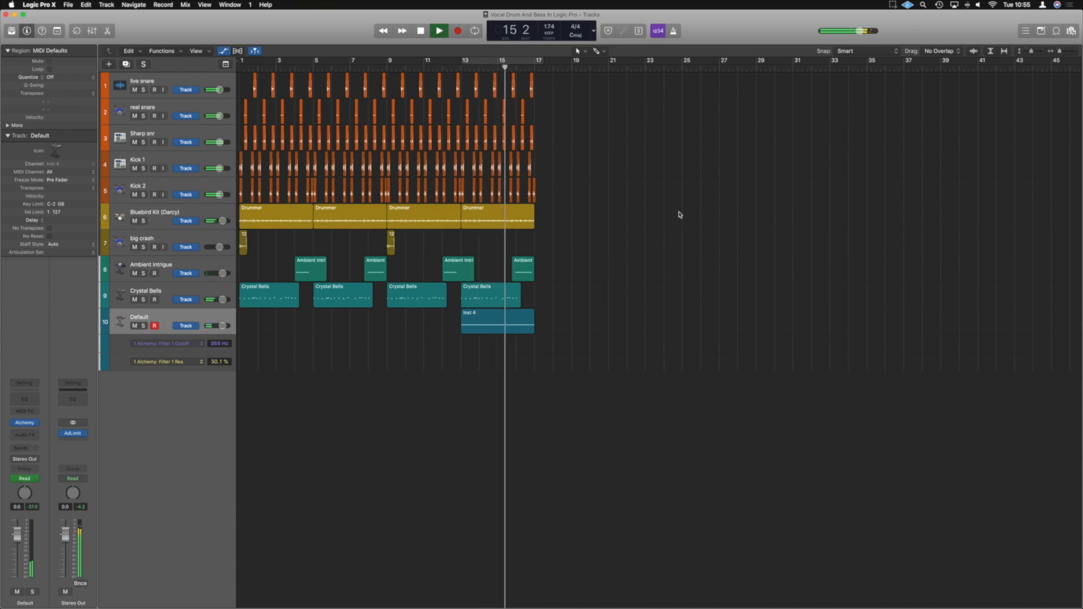
key("space")
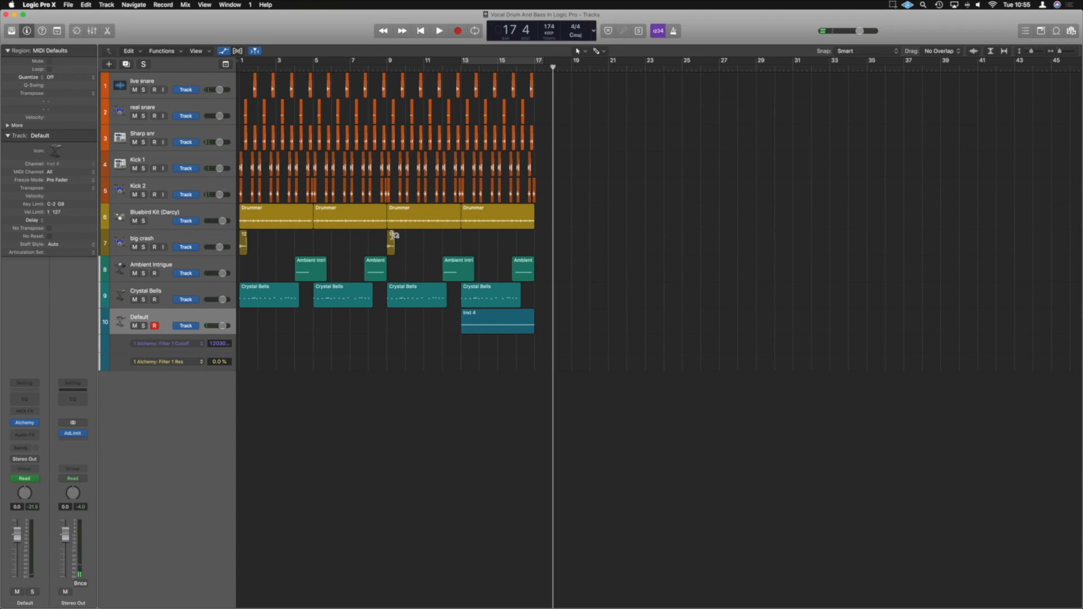
Move the big crash region from bar 9 so that it ends exactly at bar 17.
left_click(392, 237)
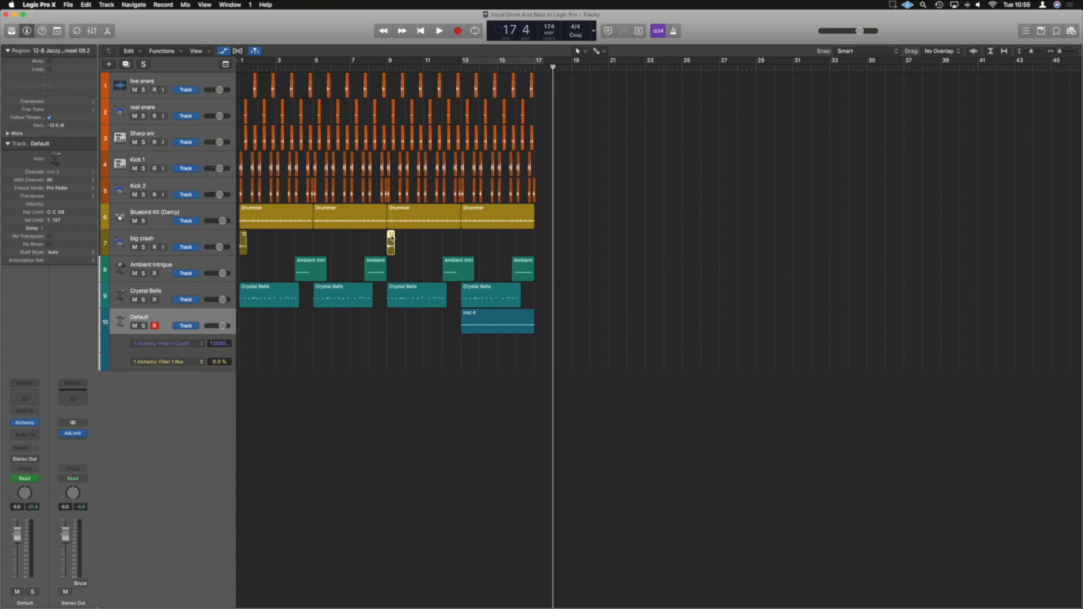
left_click_drag(392, 236, 591, 237)
scroll(535, 254, "up", 5)
scroll(538, 258, "up", 2)
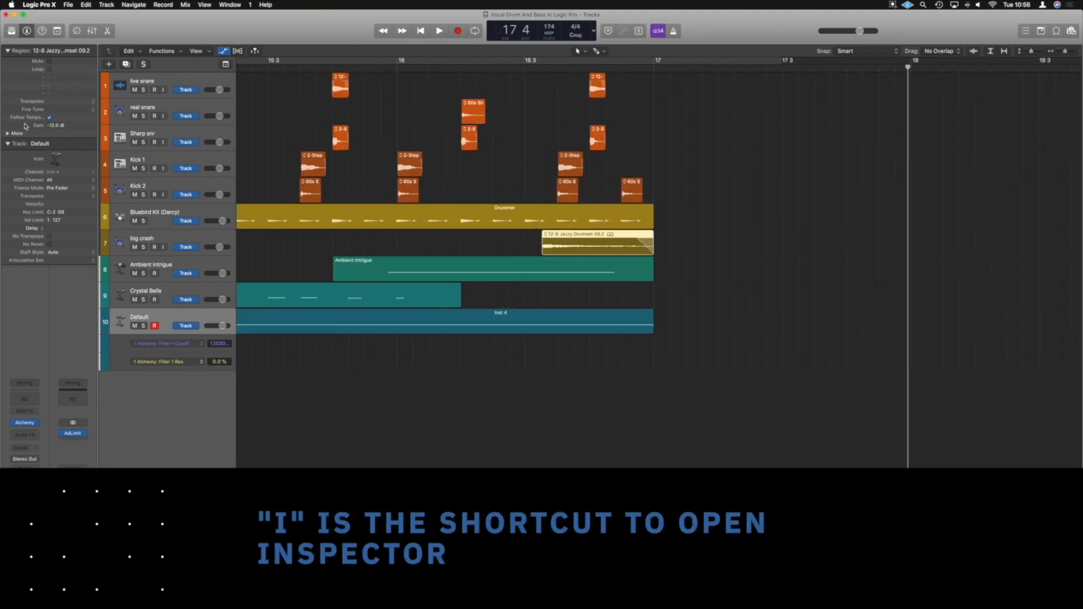
Reverse the moved crash region and play back the transition into bar 17.
left_click(8, 134)
left_click(49, 190)
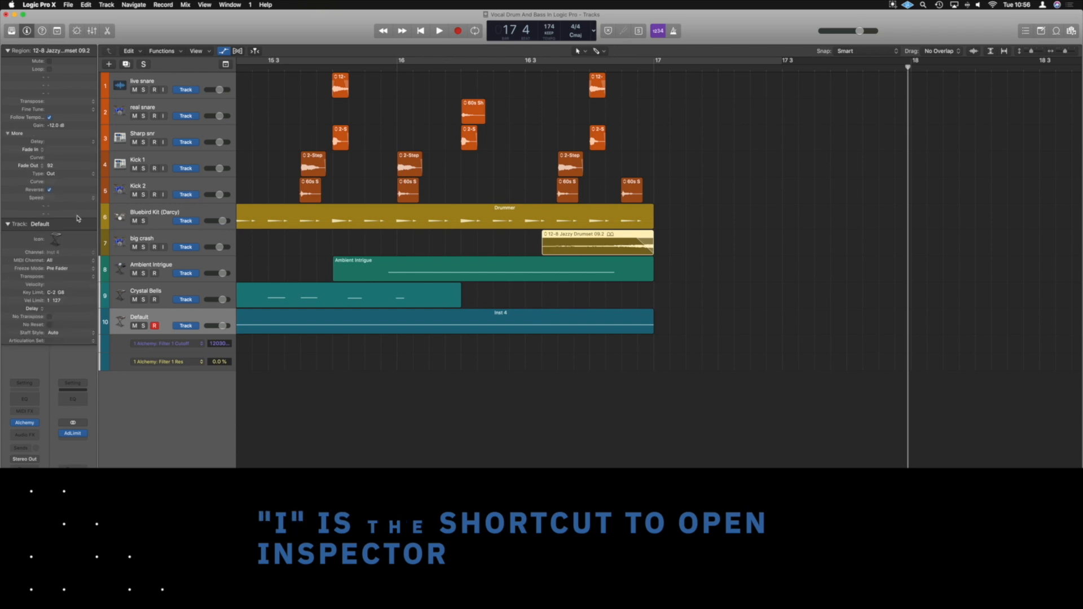
scroll(518, 167, "down", 5)
left_click(525, 71)
key("space")
key("space")
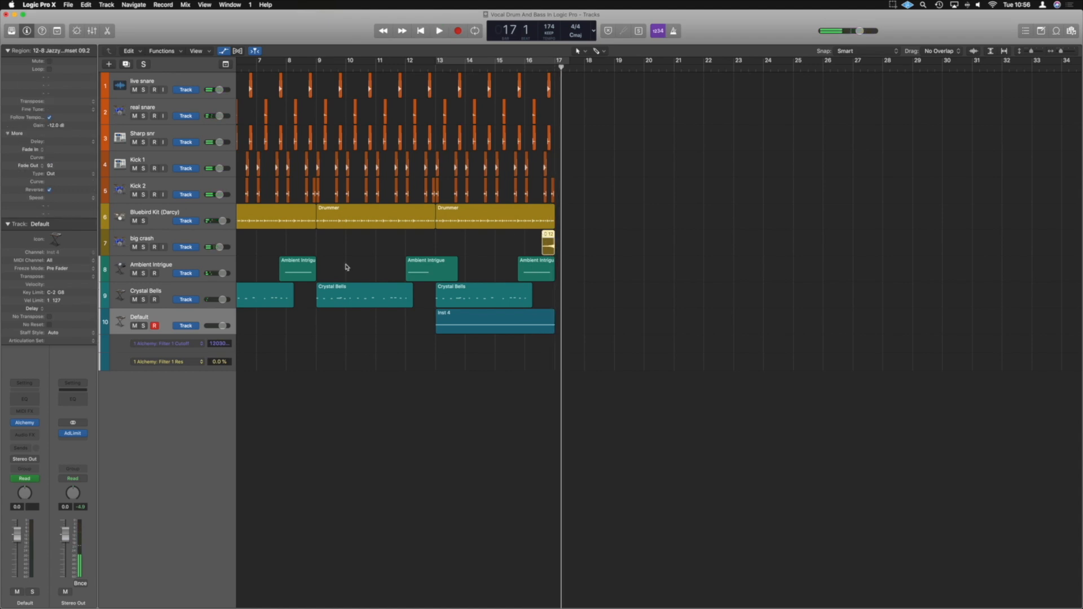
Set the reversed crash region's gain to -18 dB and listen to the section from bar 13.
double_click(55, 126)
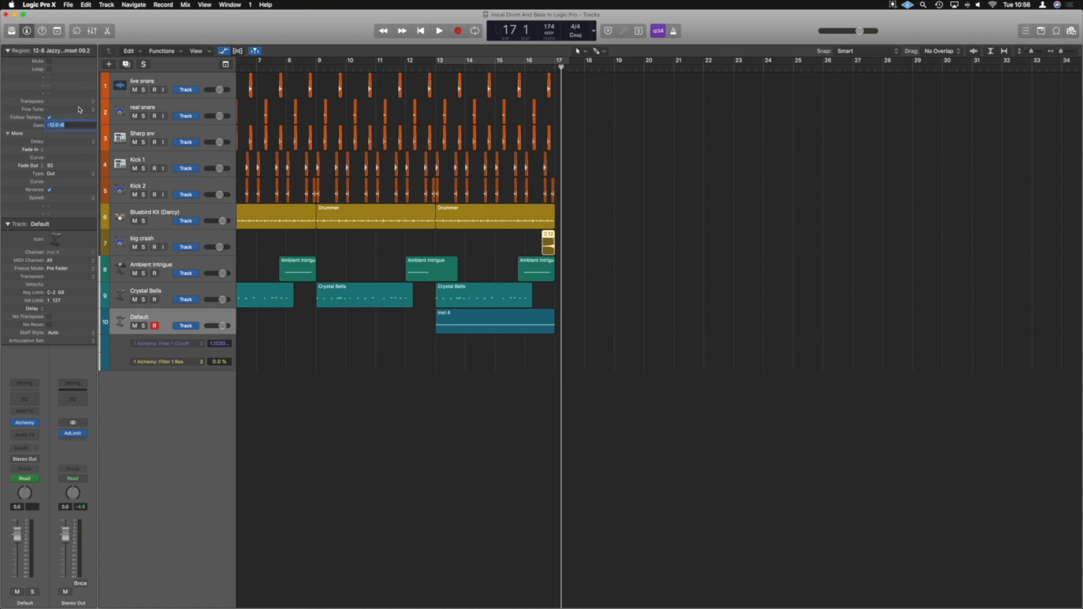
type("-18")
key("Return")
left_click(438, 66)
key("space")
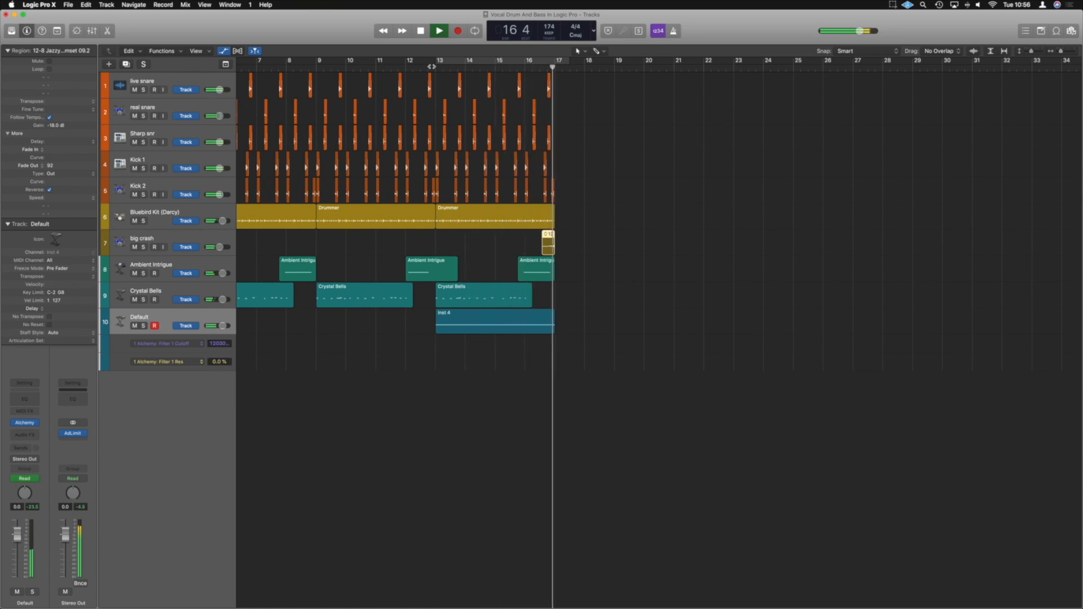
key("super+Left")
key("space")
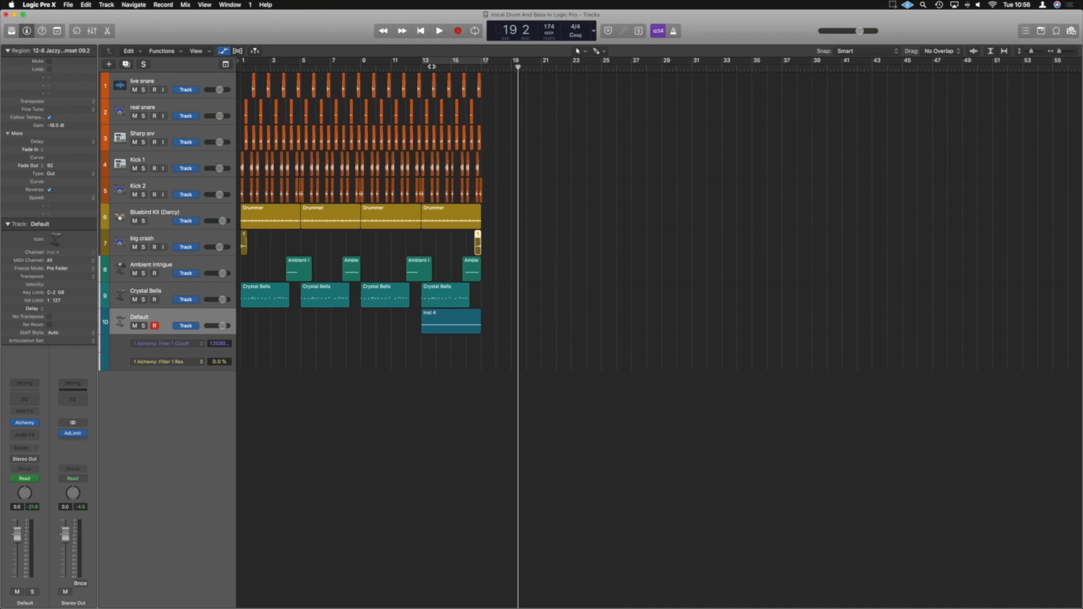
Copy the first Drummer region to bar 17 on the Bluebird Kit track and open the copy in the Drummer Editor.
left_click(284, 212)
left_click_drag(266, 212, 512, 211)
double_click(511, 212)
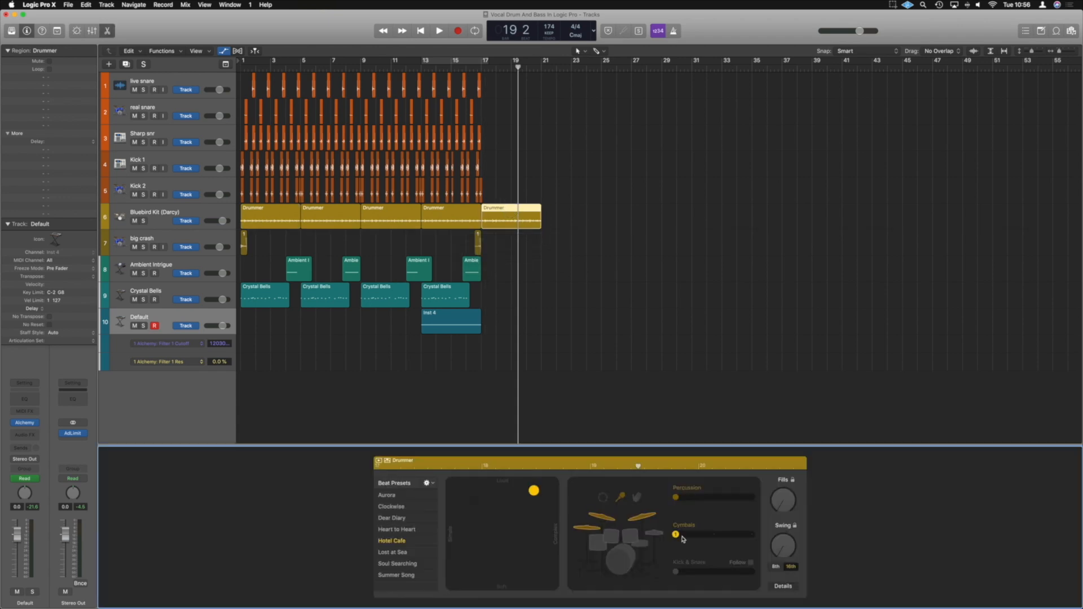
Make the copied Drummer region's performance much simpler and softer, checking it by playback from bar 17.
left_click_drag(534, 490, 451, 535)
left_click(477, 67)
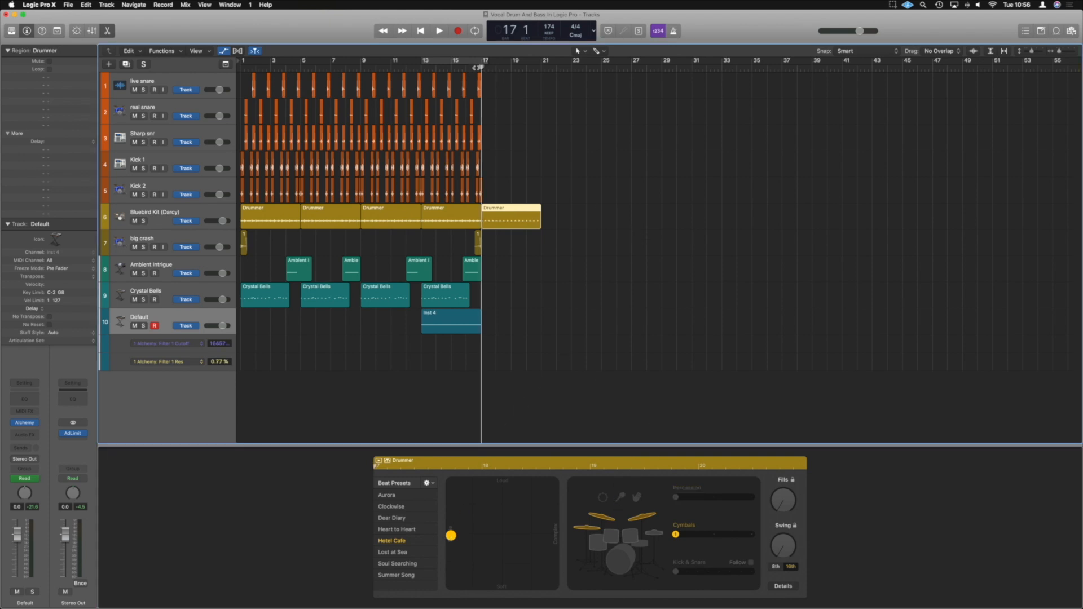
key("space")
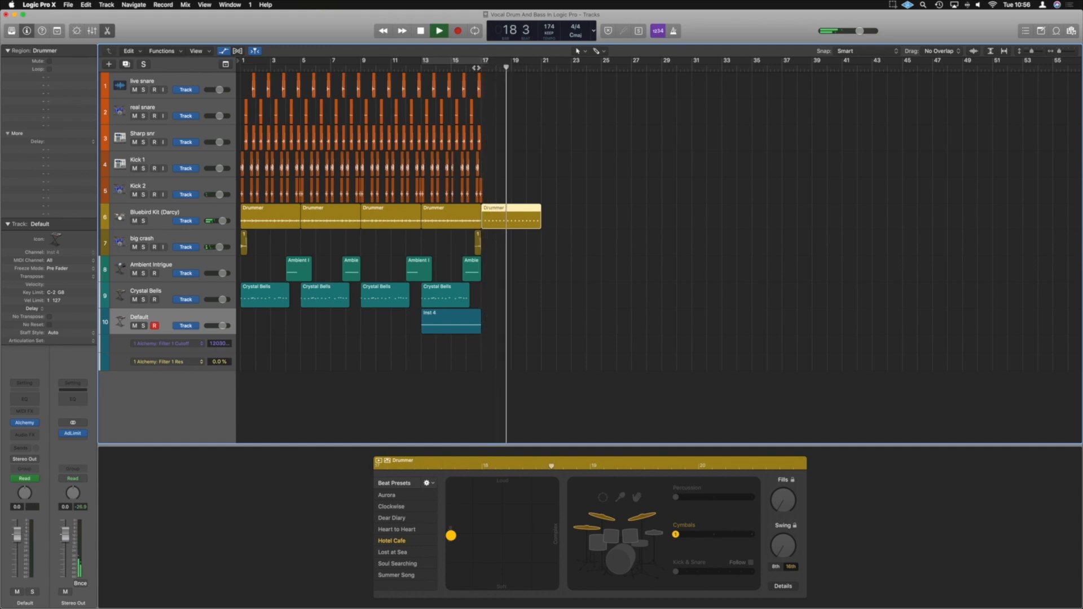
key("space")
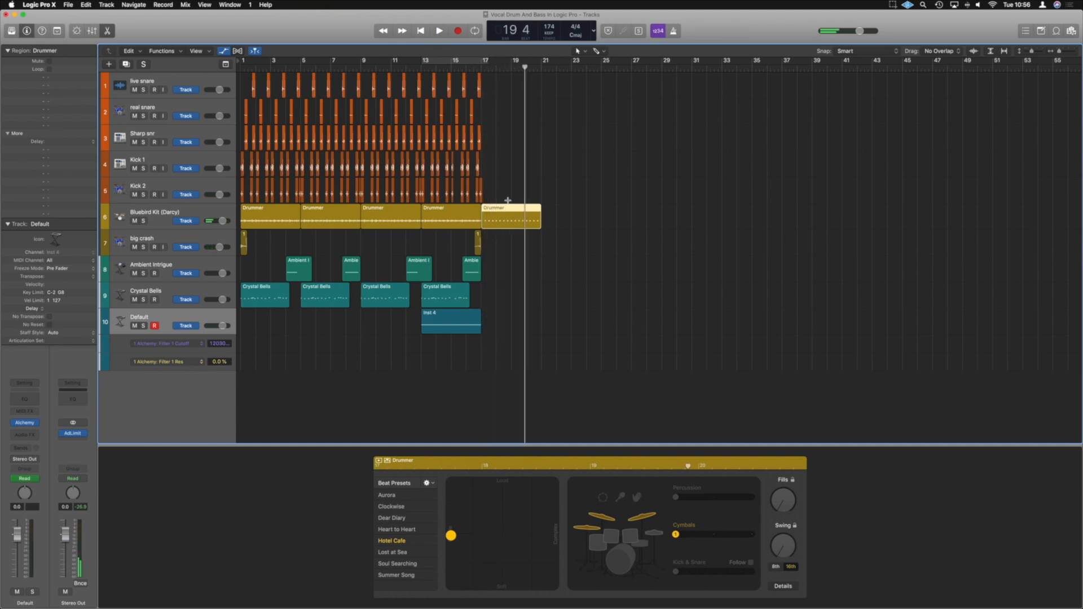
left_click_drag(451, 540, 450, 565)
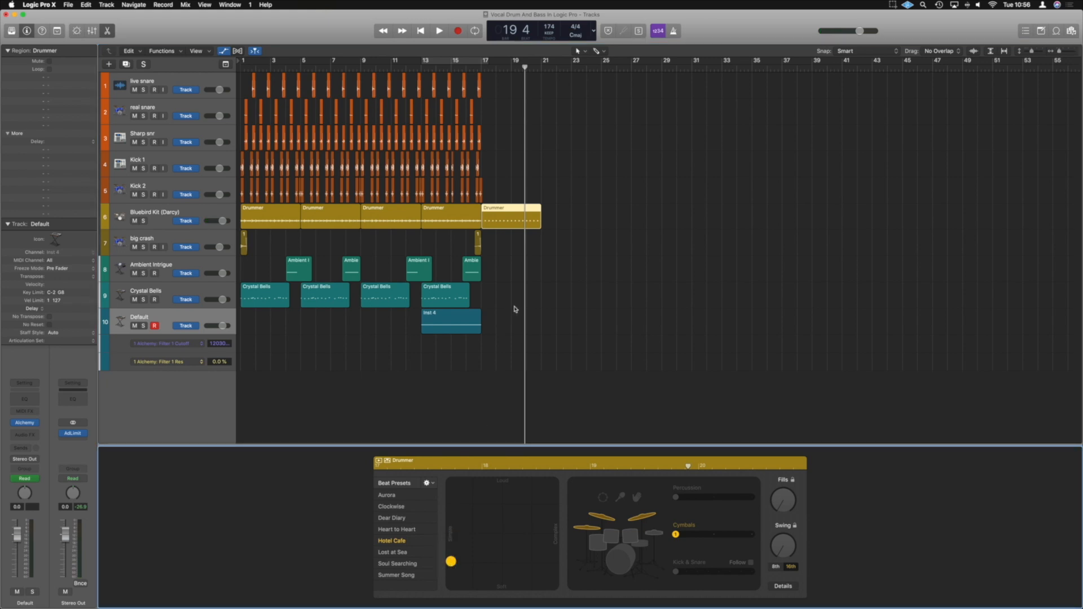
Convert the copied Drummer region to a MIDI region and time-stretch it to end at bar 25.
right_click(519, 212)
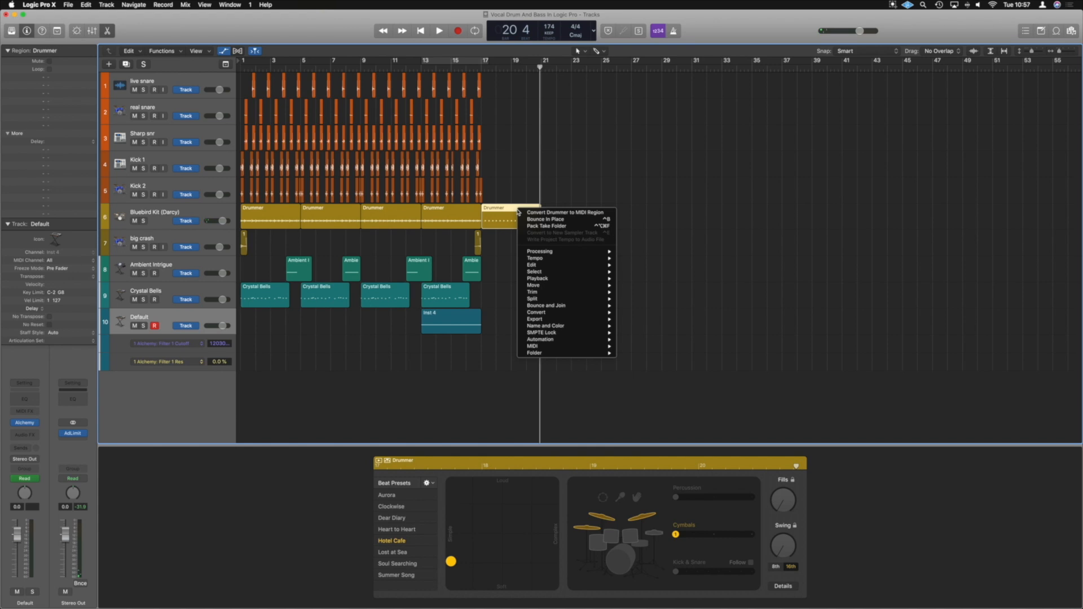
left_click(530, 213)
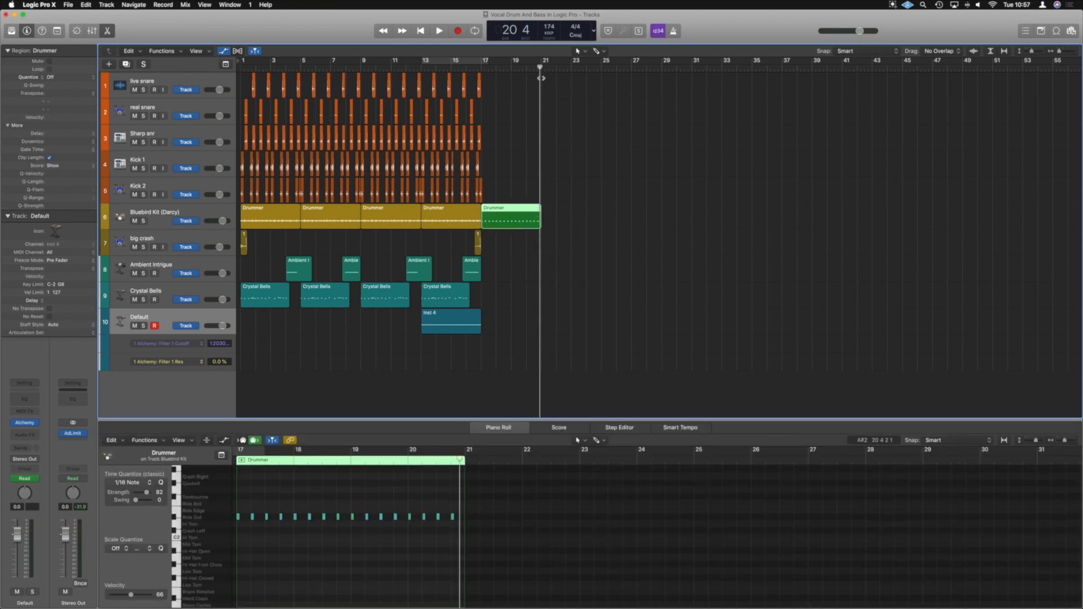
left_click(699, 68)
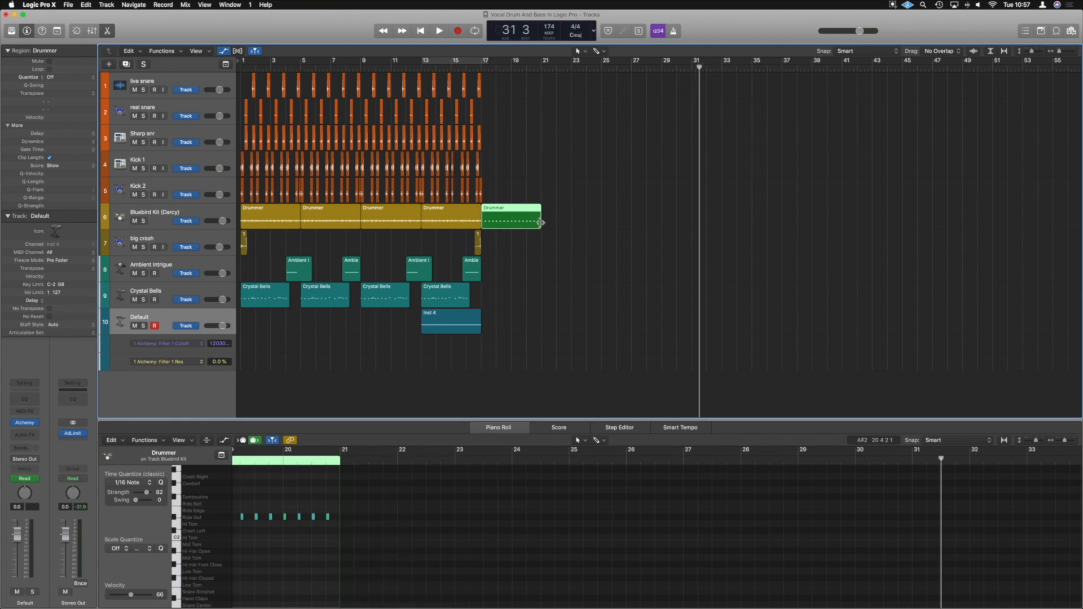
scroll(541, 222, "left", 1)
scroll(541, 217, "right", 1)
left_click_drag(540, 228, 600, 228)
left_click(615, 212)
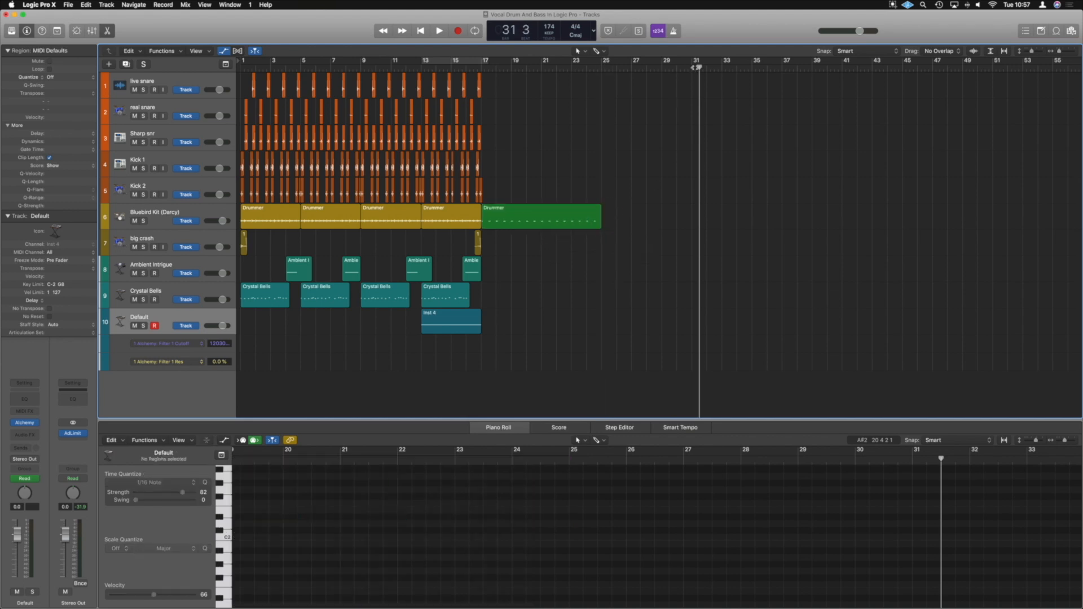
Play back the stretched cymbal pattern from bar 17.
left_click_drag(698, 66, 477, 66)
key("space")
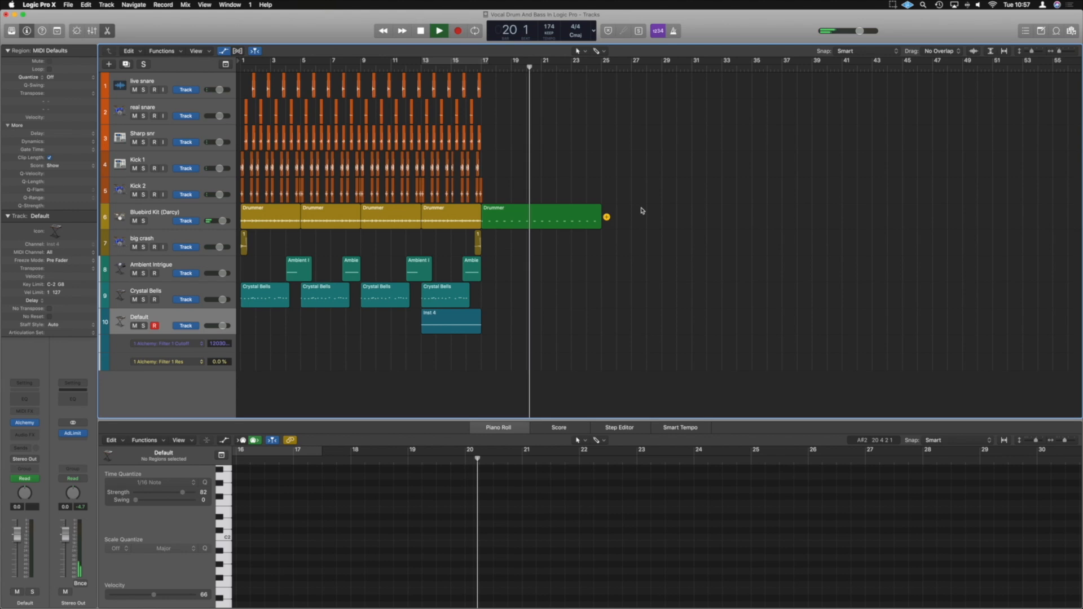
left_click(611, 216, "ctrl+alt")
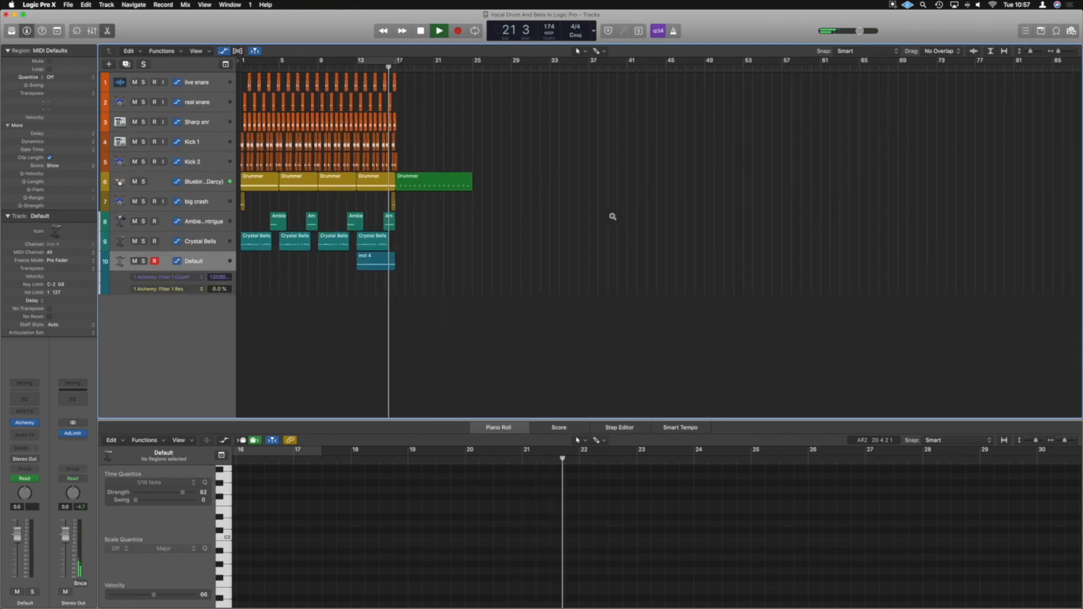
left_click(612, 216, "ctrl+alt")
key("space")
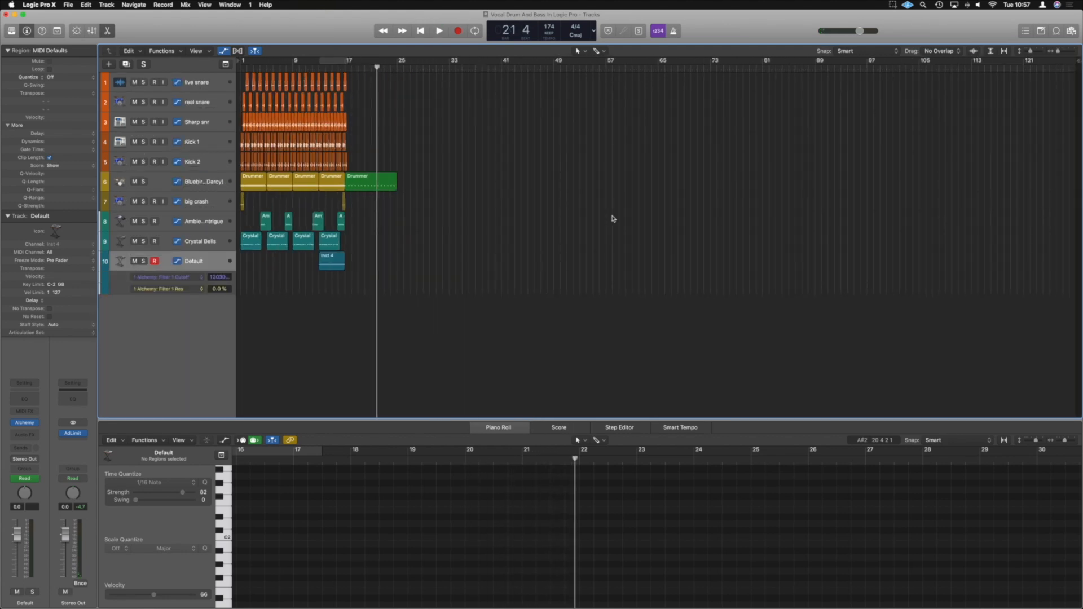
key("super+Right")
key("super+Right")
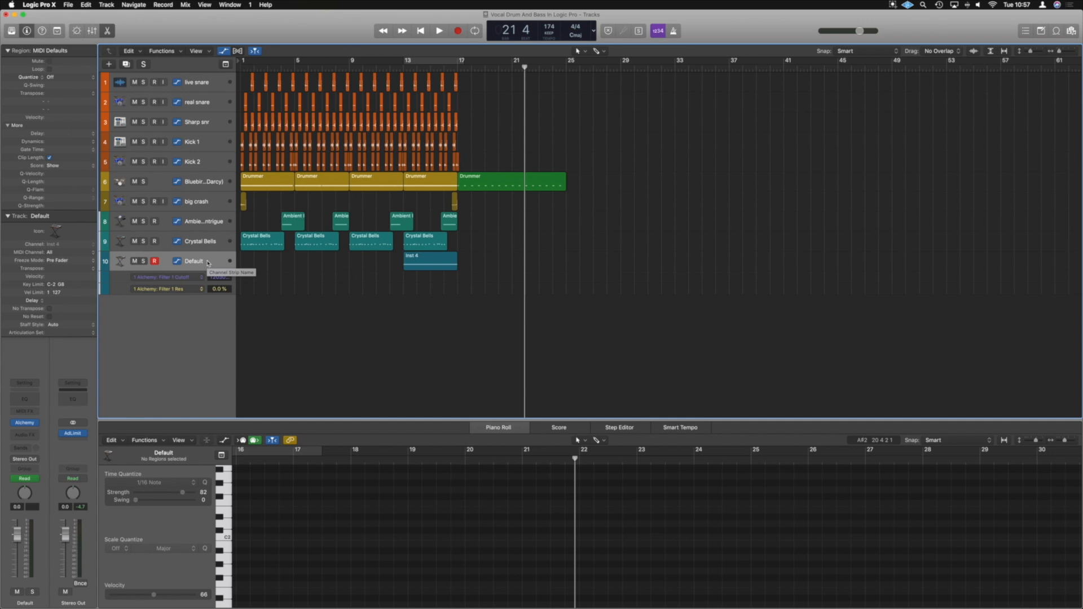
Create a software instrument track with an Empty Channel Strip and load the My Piano channel strip setting on it.
left_click(109, 64)
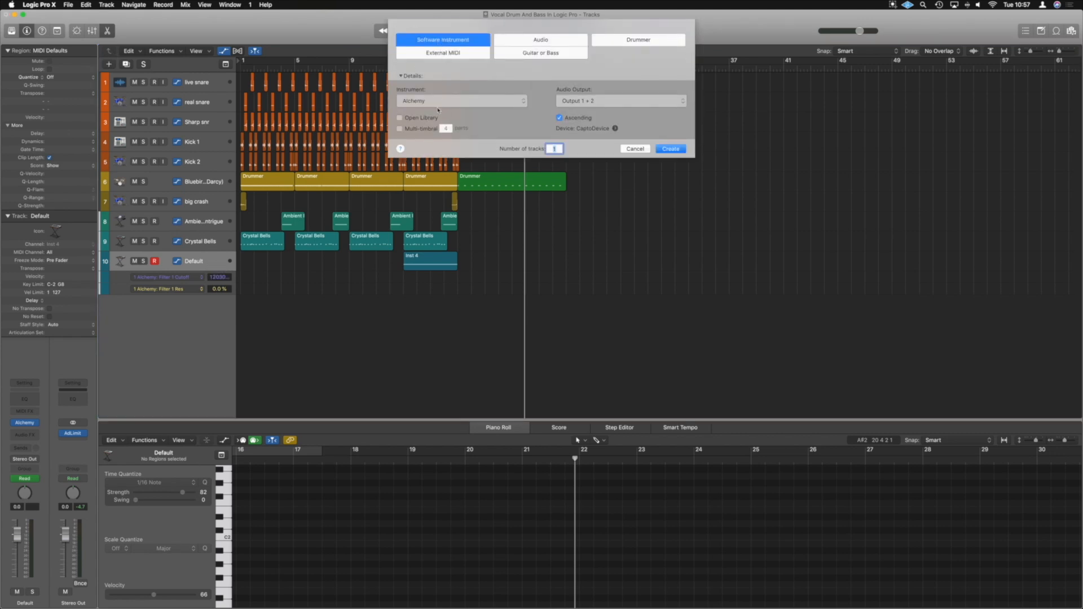
left_click(438, 105)
left_click(440, 99)
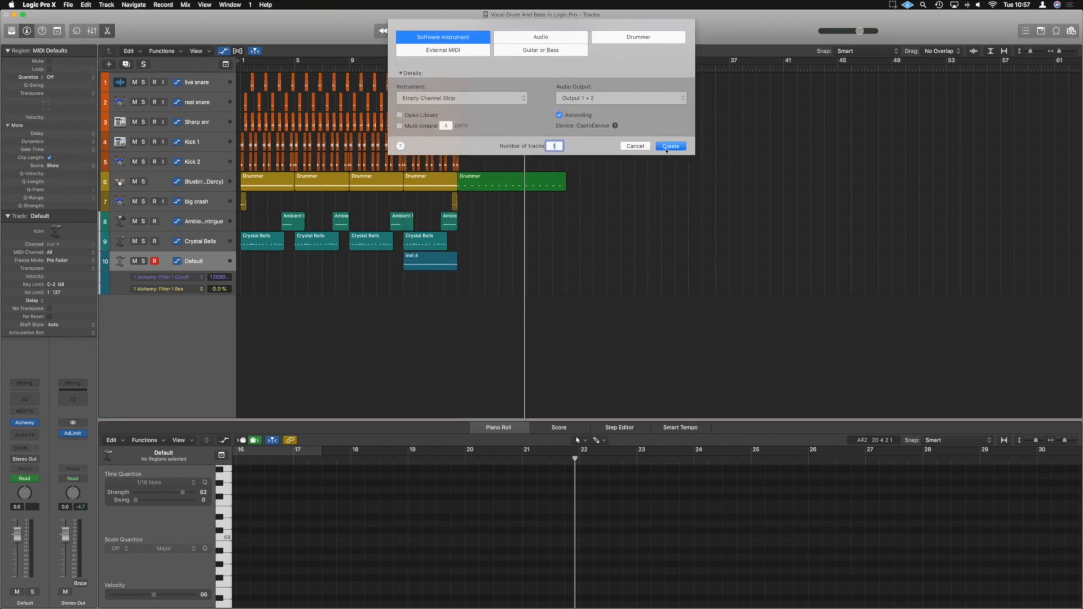
left_click(669, 147)
left_click(25, 383)
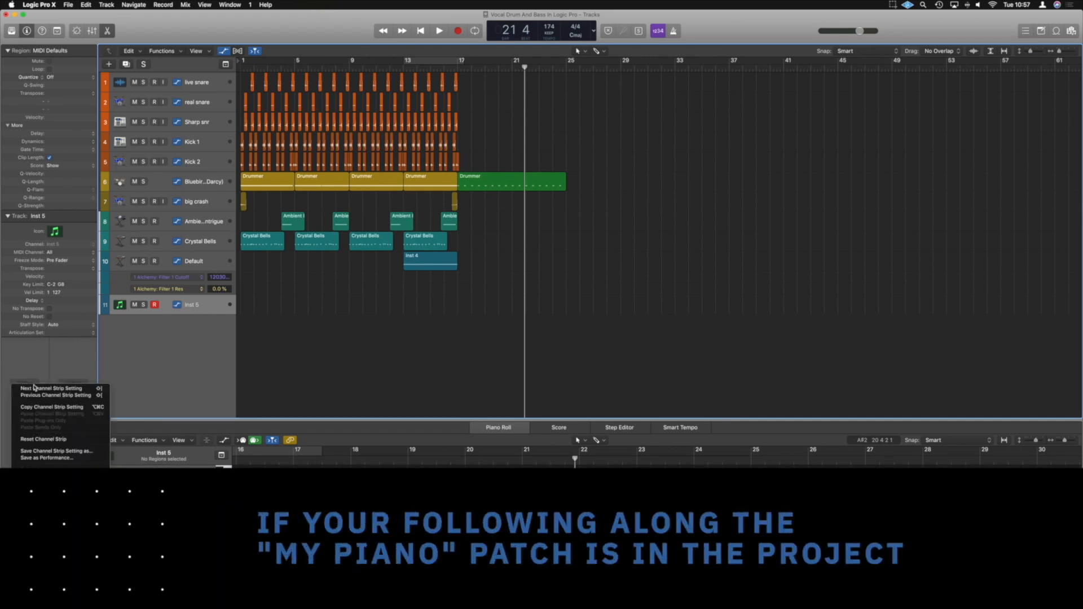
left_click(319, 362)
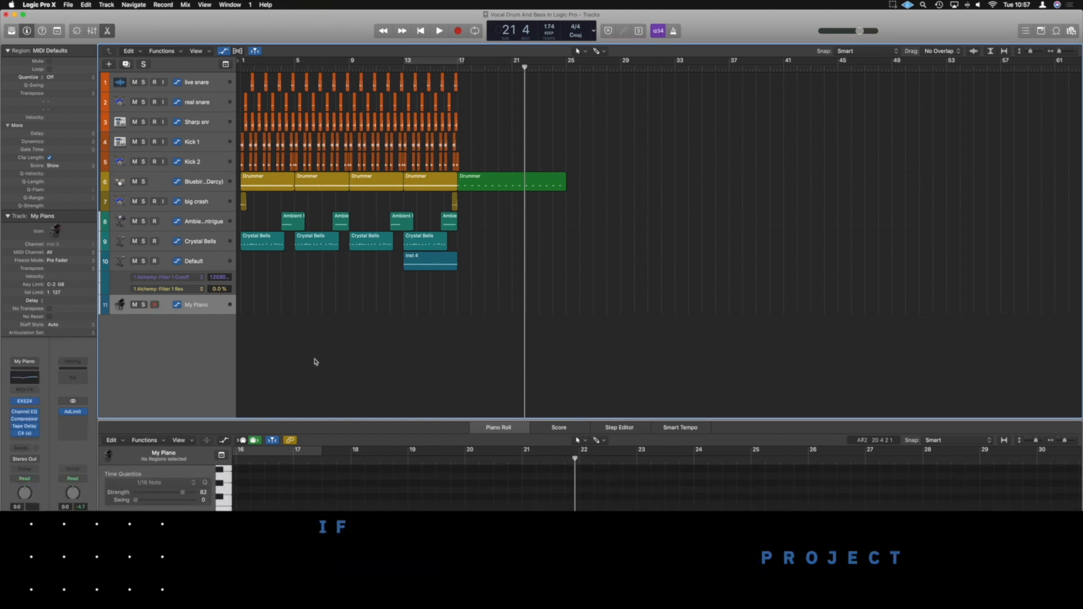
Remove the C4 plug-in from the My Piano channel strip.
left_click(26, 432)
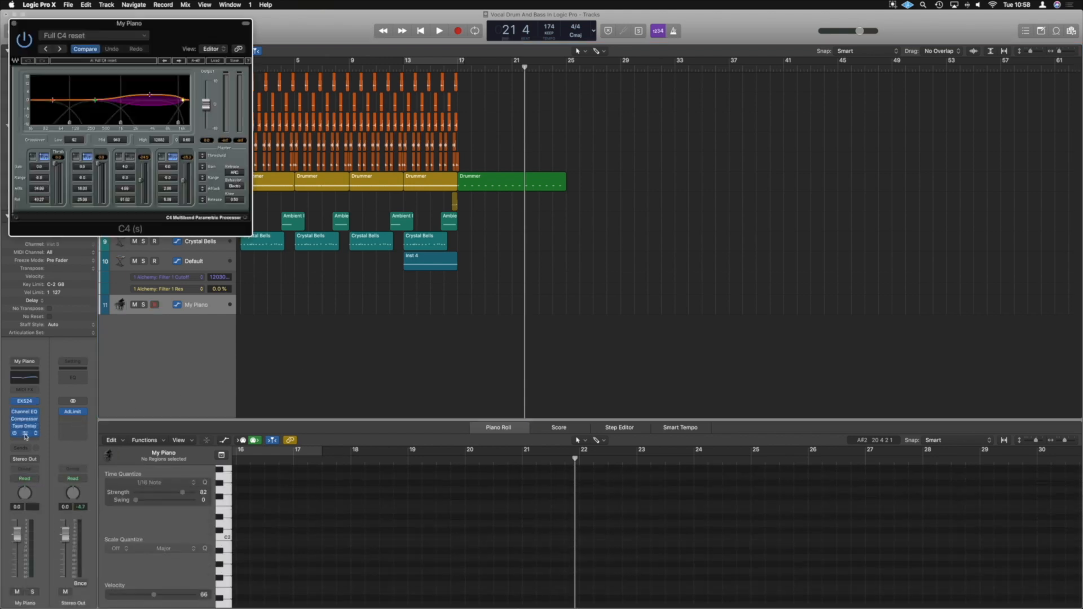
left_click(25, 434)
left_click(35, 434)
left_click(57, 406)
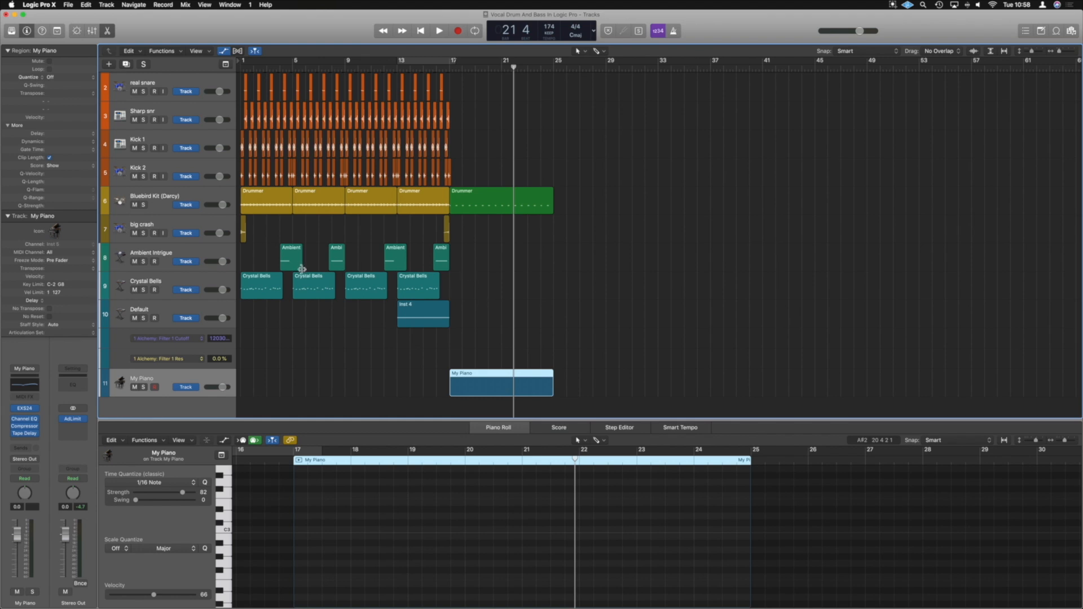
Display the My Piano region in an enlarged Piano Roll with the lower octaves and bars 19 to 25 in view.
key("e")
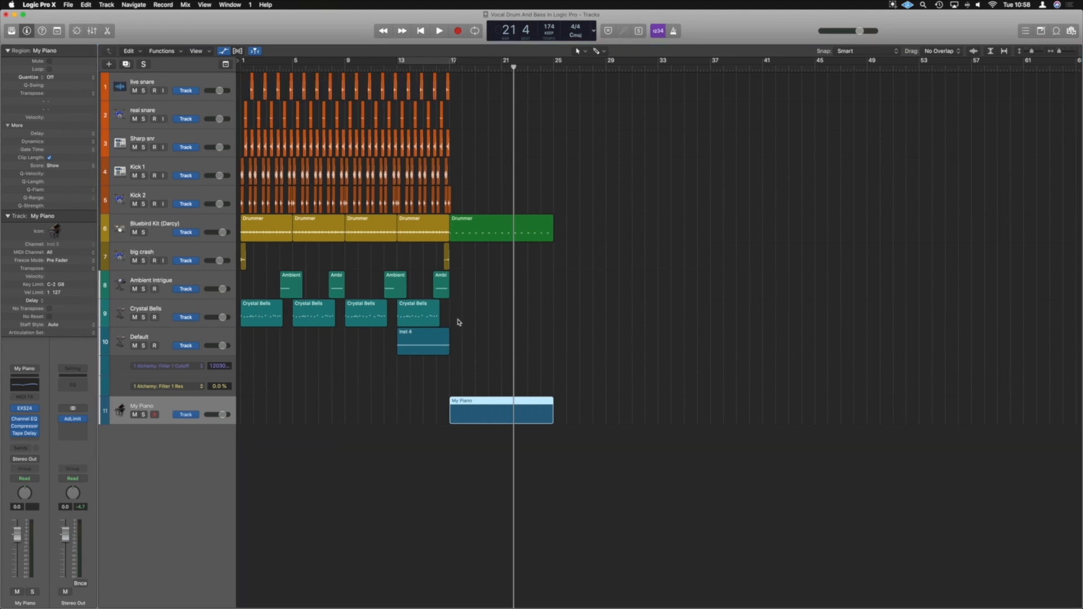
key("e")
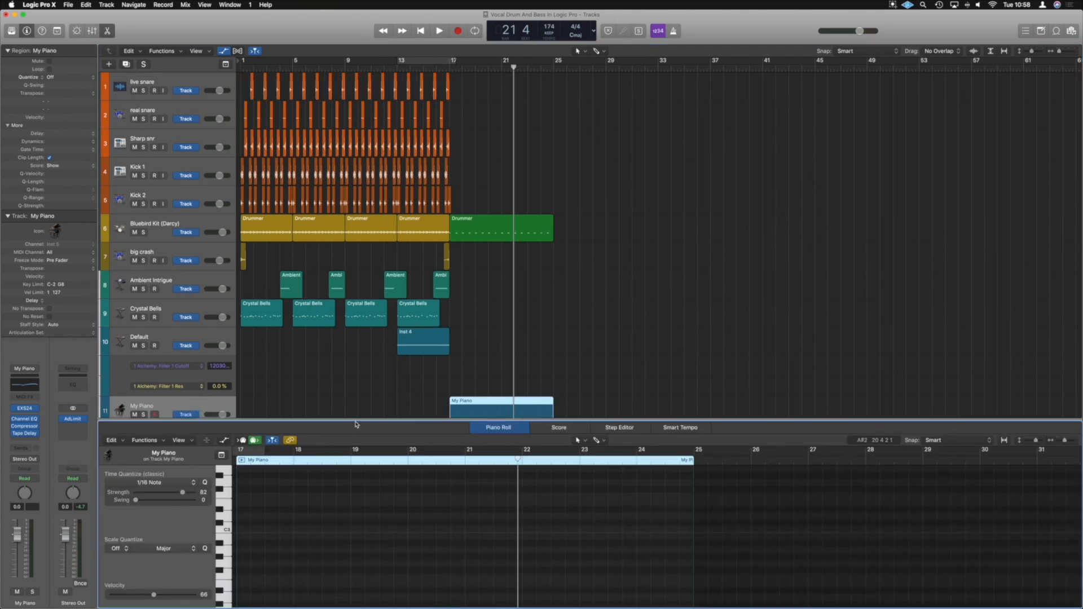
scroll(439, 373, "down", 4)
left_click_drag(436, 420, 440, 236)
scroll(443, 317, "left", 2)
scroll(443, 317, "up", 2)
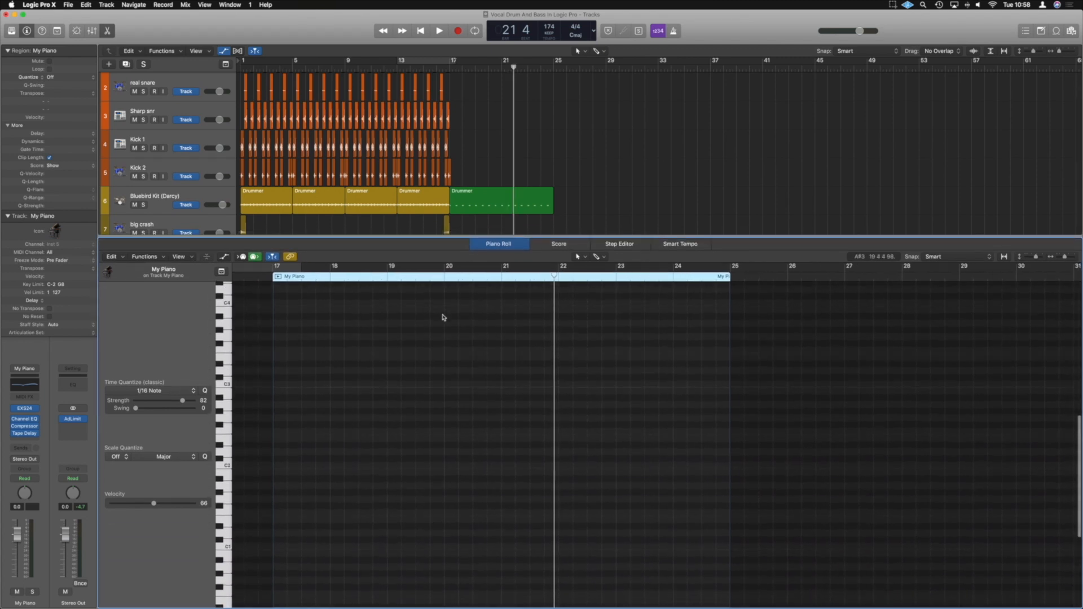
scroll(443, 316, "up", 3)
scroll(443, 316, "up", 3)
scroll(443, 315, "down", 4)
scroll(443, 316, "up", 3)
scroll(442, 315, "down", 3)
scroll(442, 315, "up", 3)
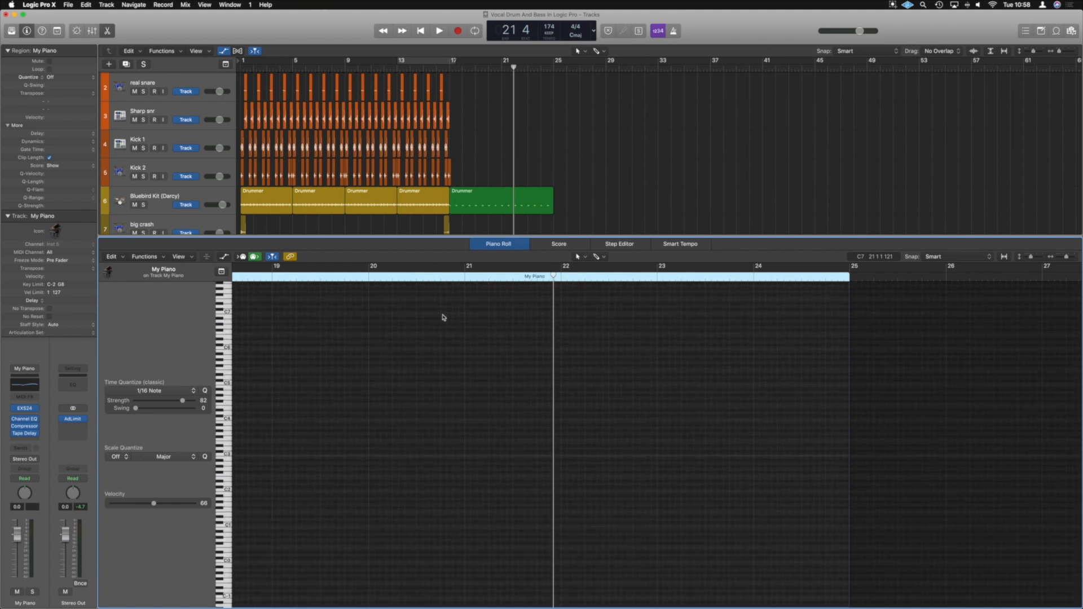
scroll(443, 315, "left", 2)
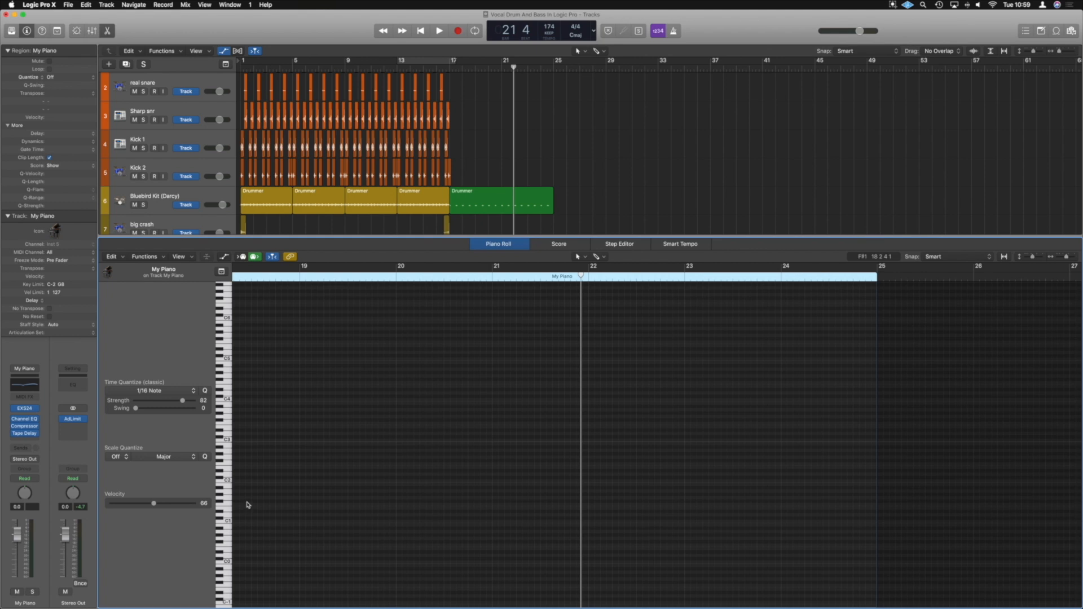
Audition F♯1 and add an F♯1 note about four bars long to the My Piano region, starting in bar 18.
left_click(222, 501)
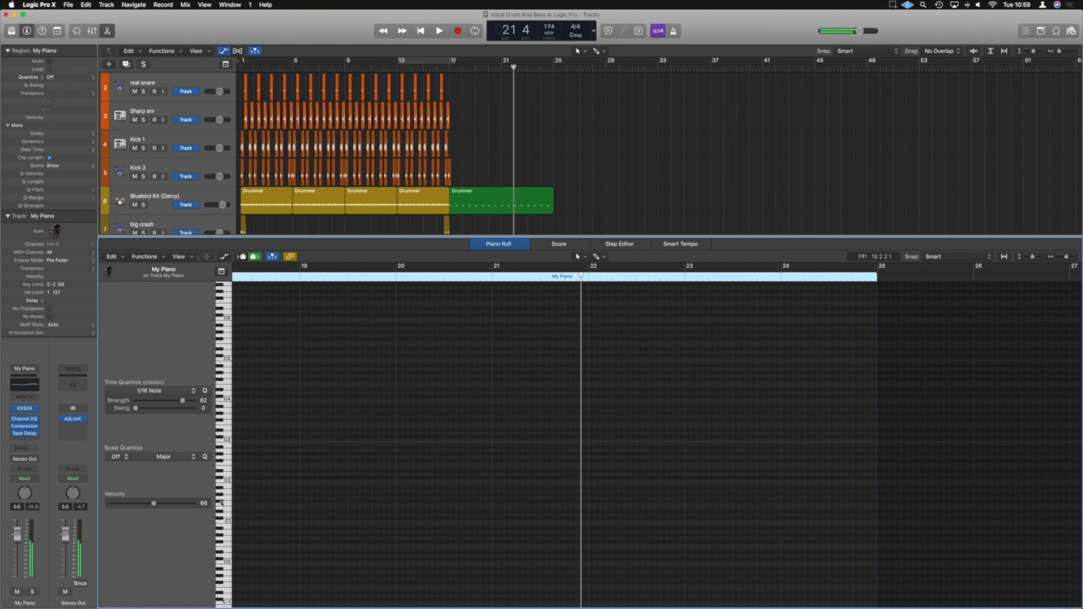
left_click(247, 503)
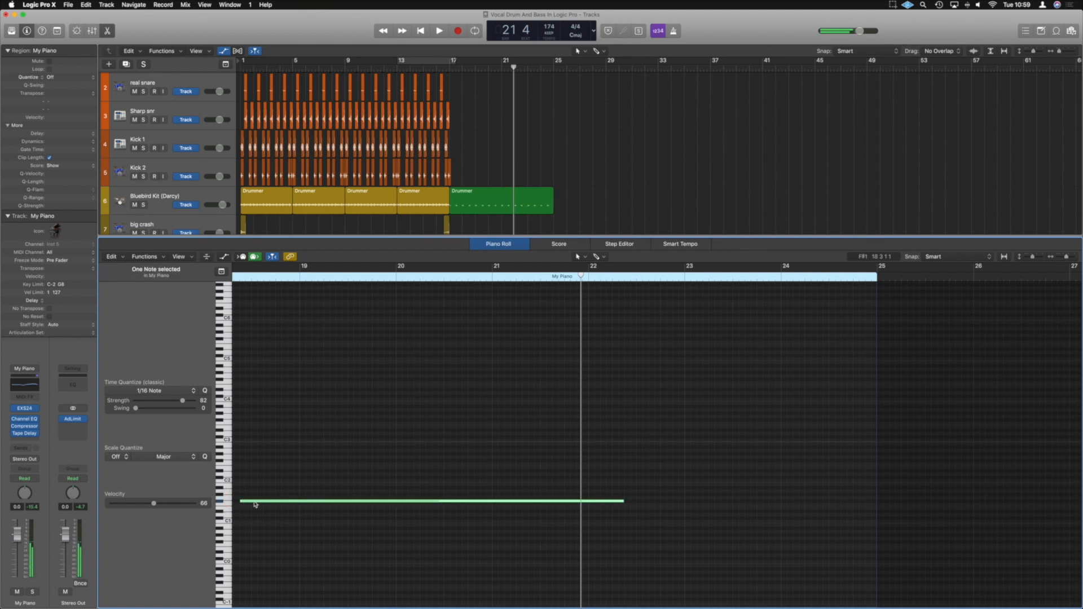
Move the F♯1 note to the start of bar 17 and shorten it to half a bar.
scroll(254, 503, "left", 8)
scroll(501, 516, "right", 4)
left_click_drag(510, 500, 401, 504)
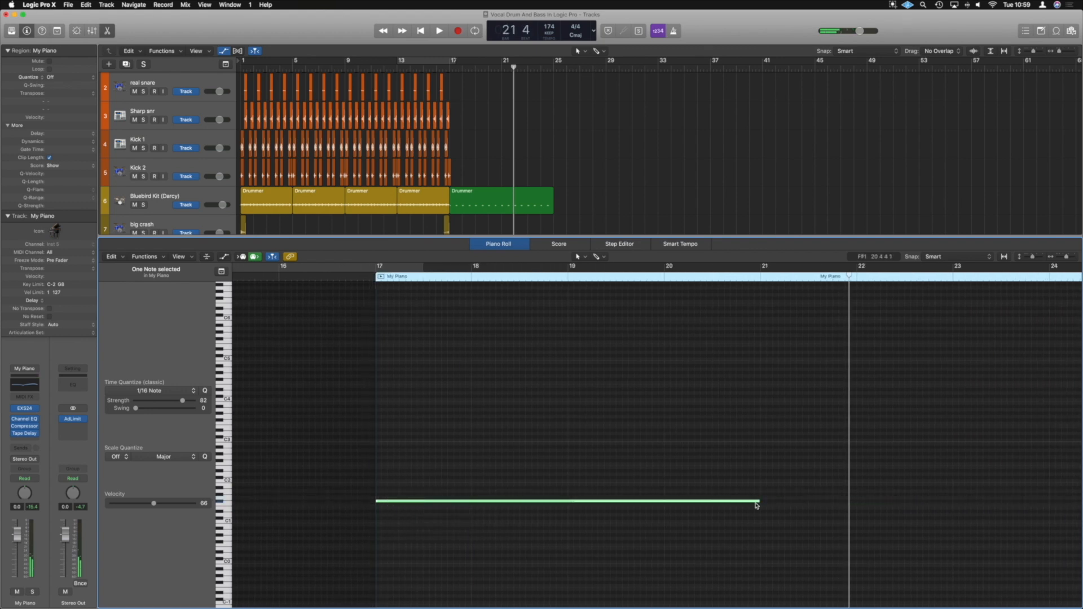
left_click_drag(757, 500, 419, 508)
scroll(445, 471, "left", 1)
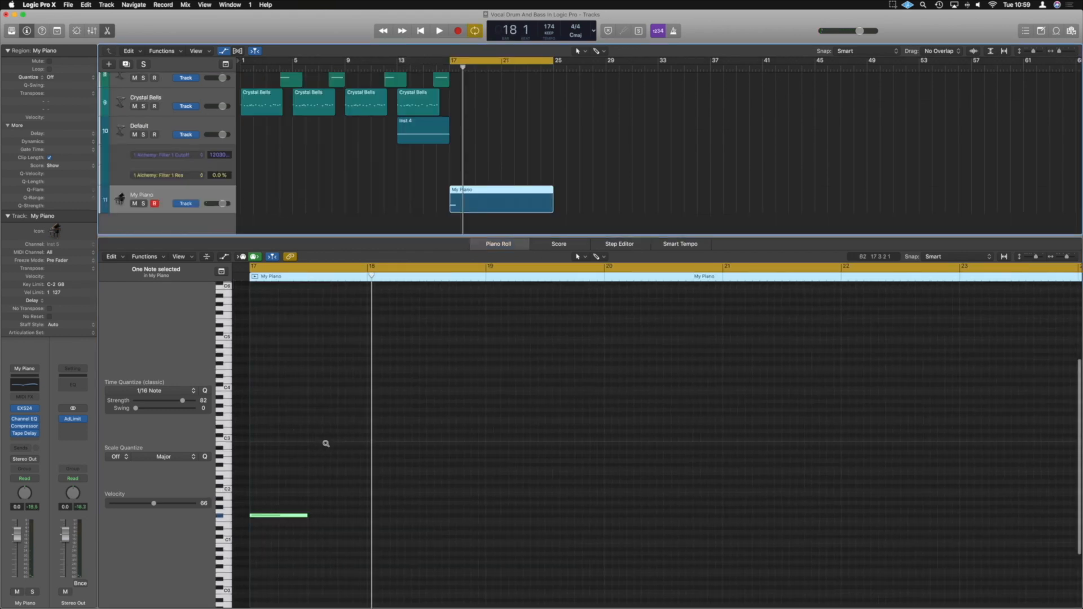
Shift the My Piano region half a bar earlier so that it begins just ahead of bar 17.
scroll(325, 444, "up", 3)
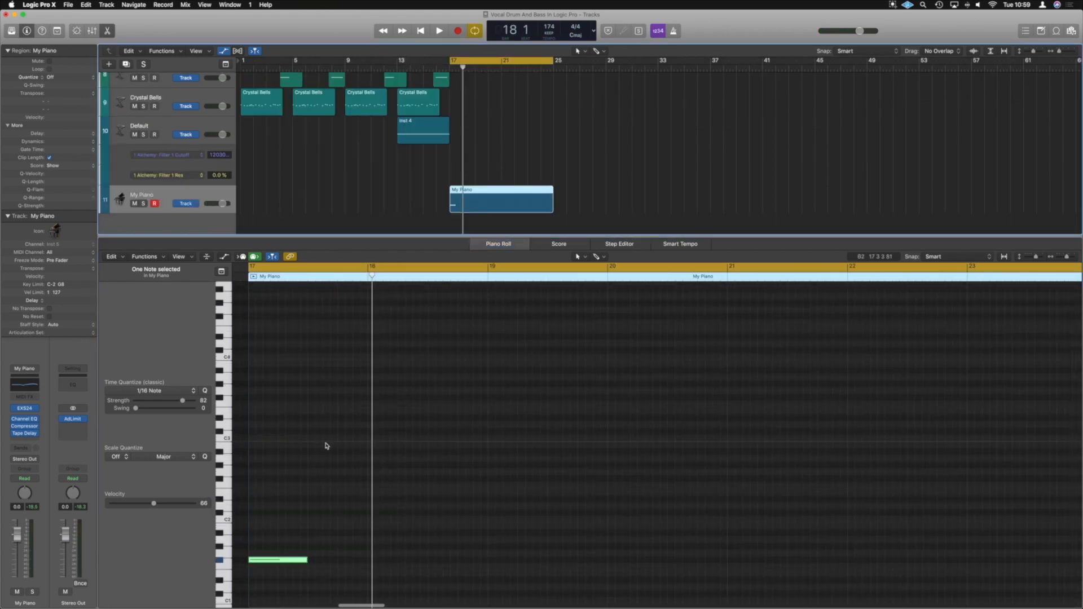
scroll(325, 446, "down", 5)
scroll(316, 389, "left", 3)
left_click_drag(490, 188, 485, 192)
Fill the start of the My Piano region with stacked half-bar notes on every semitone from C1 to B1.
left_click_drag(288, 433, 289, 405)
left_click(289, 450)
left_click(289, 458)
left_click(288, 465)
left_click(288, 472)
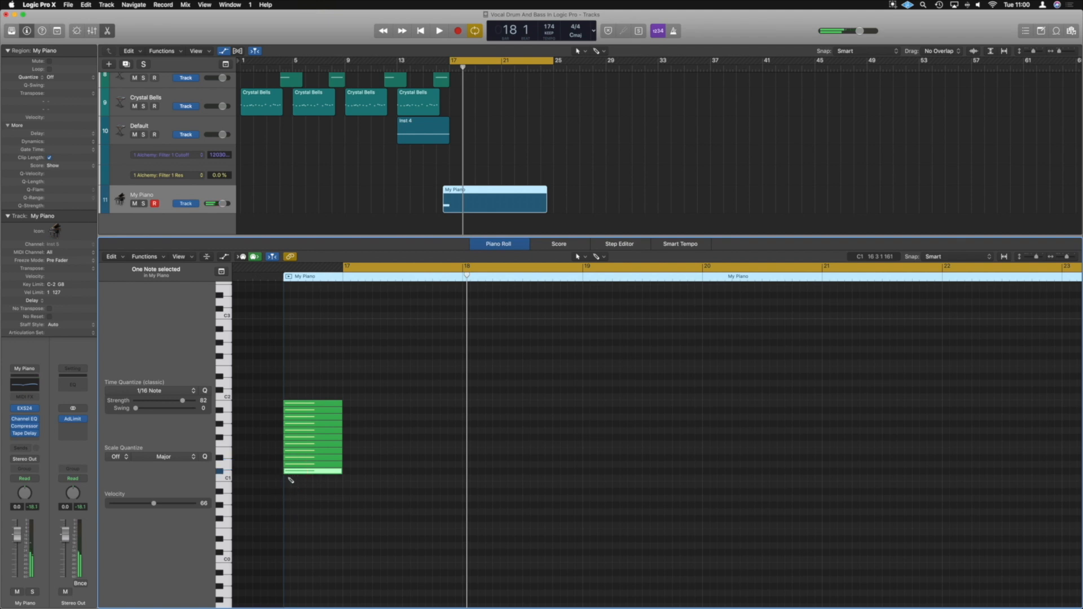
left_click(289, 478)
Scale-quantize the twelve stacked notes to F♯ Natural Minor and collapse the Piano Roll to only the used pitches.
left_click_drag(361, 489, 281, 377)
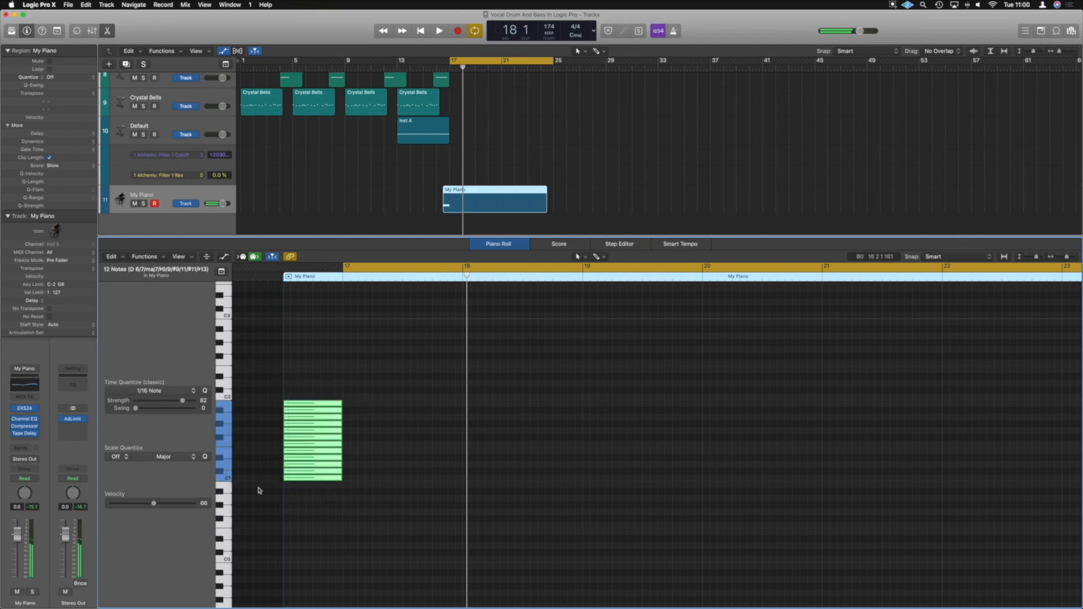
left_click(120, 458)
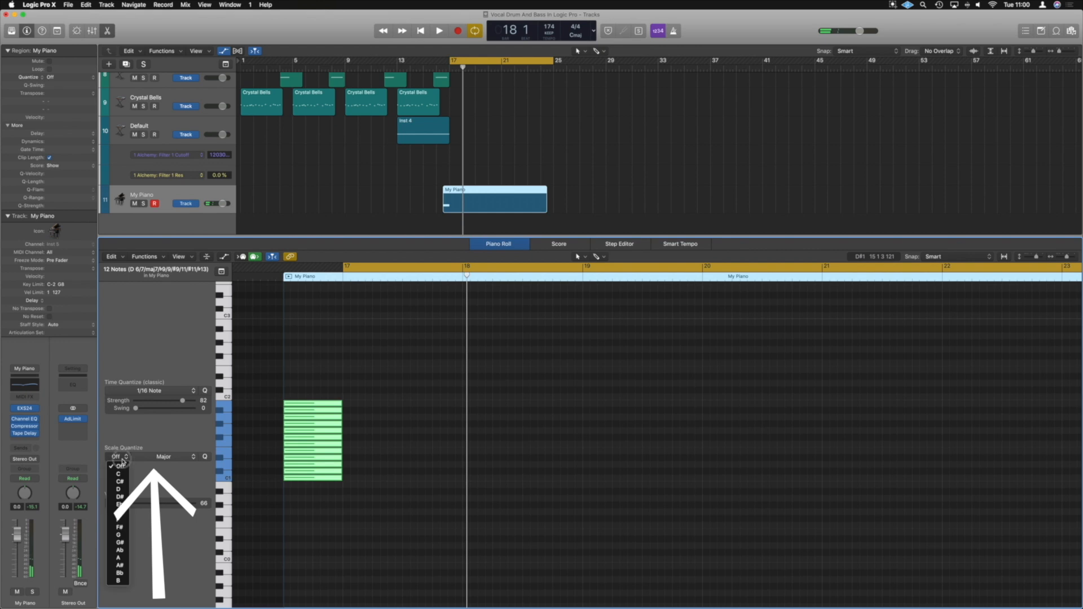
left_click(120, 527)
left_click(164, 457)
left_click(172, 472)
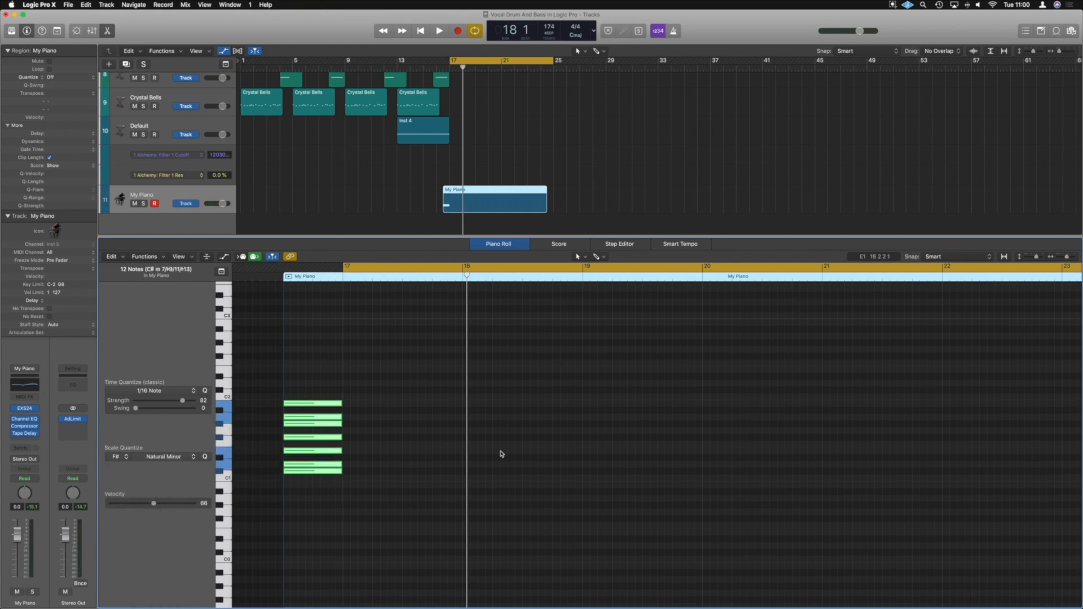
left_click(207, 258)
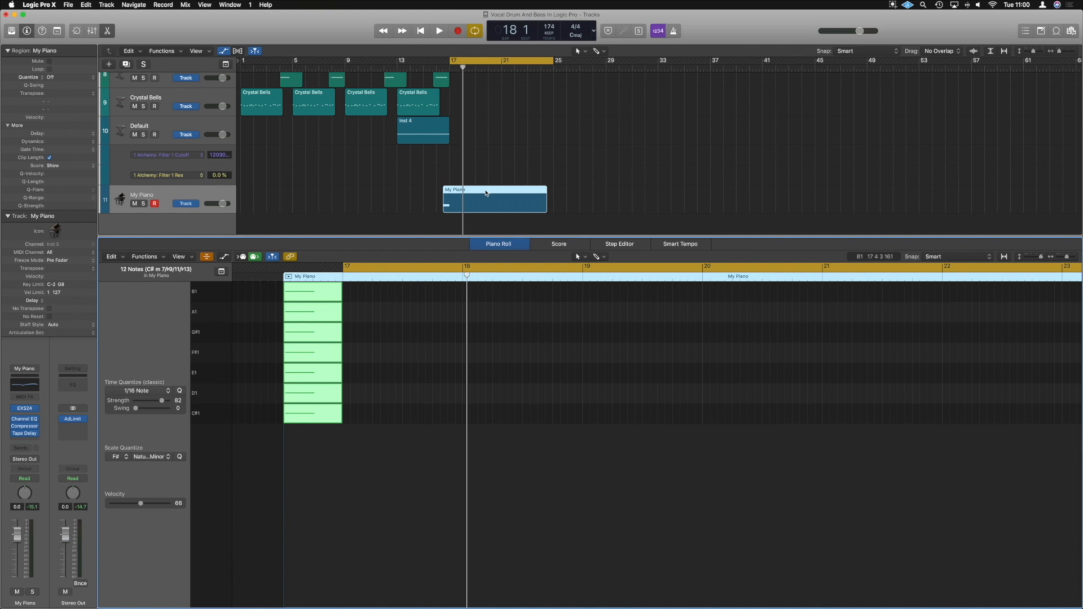
Add half-bar F♯1, A1 and D1 notes at the start of bar 17 and play the chord.
key("space")
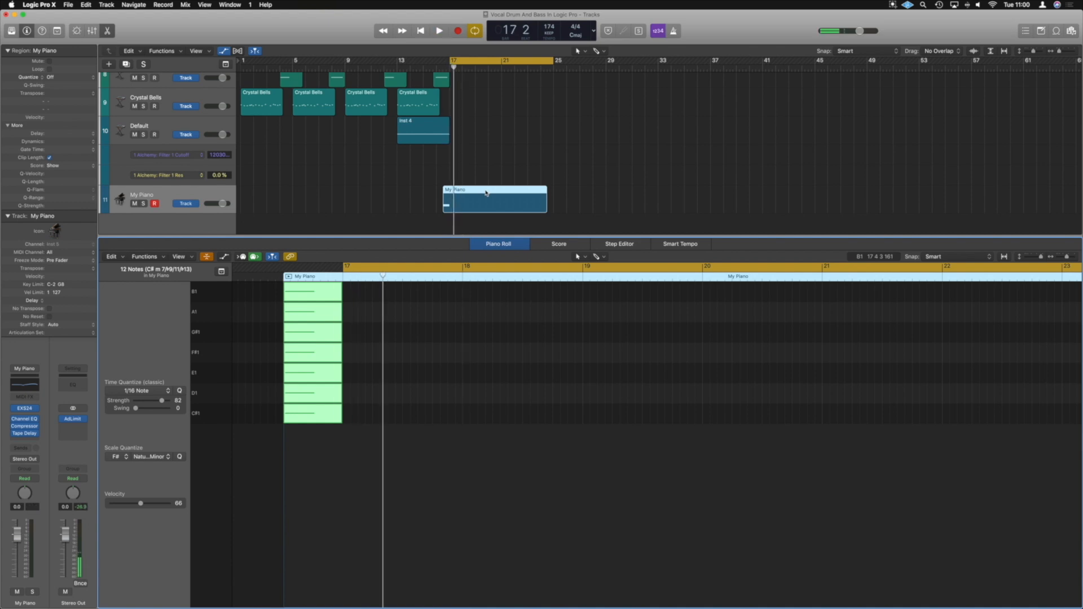
left_click(362, 418)
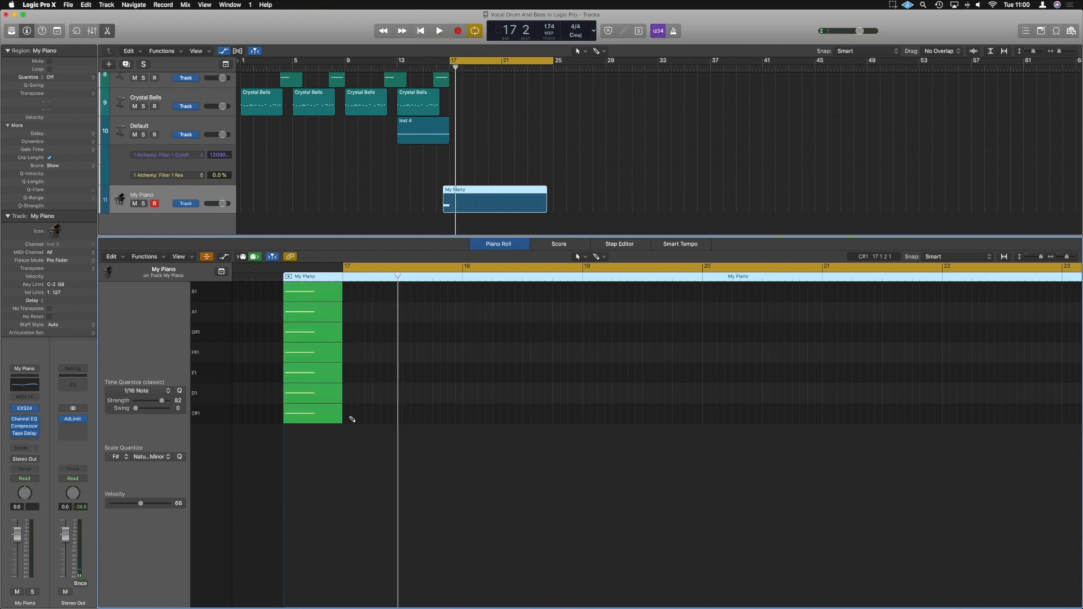
left_click_drag(363, 358, 359, 358)
left_click(350, 316, "super")
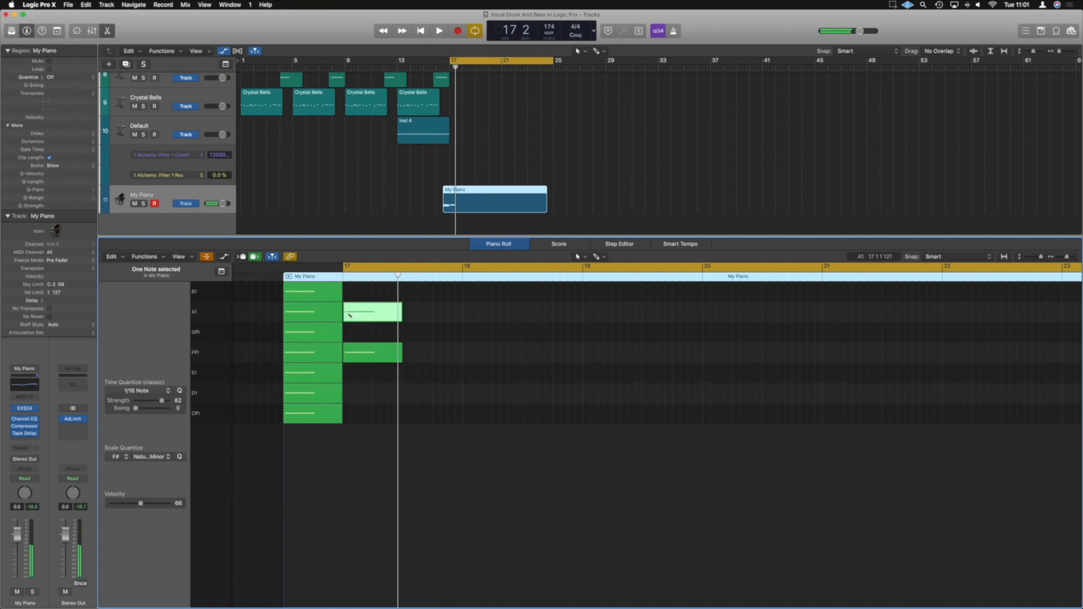
left_click(352, 396, "super")
key("space")
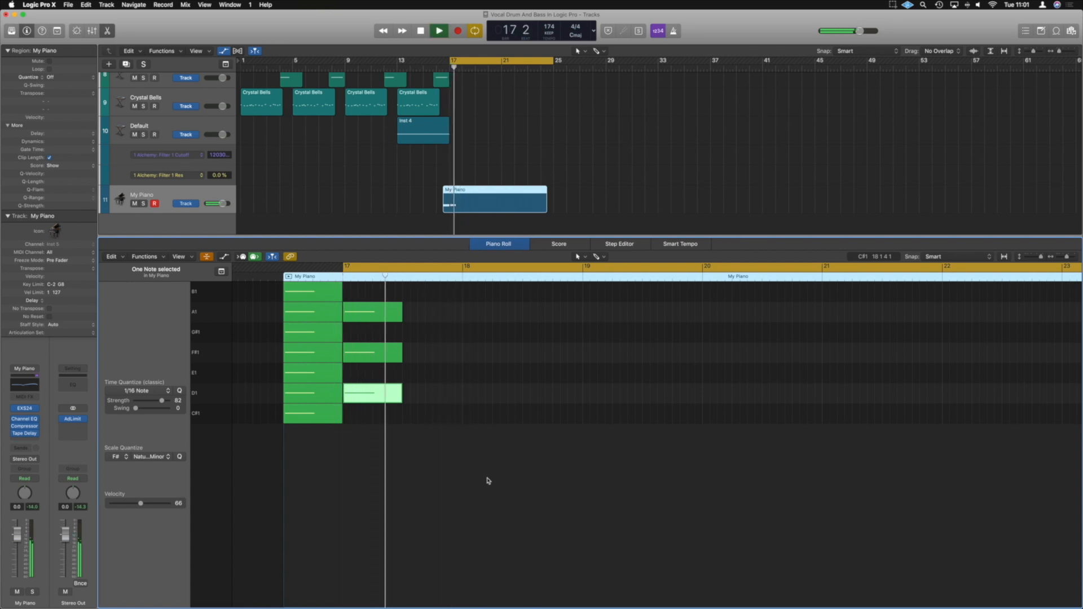
Lengthen the D1, F♯1 and A1 notes in bar 17 to one full bar and play the chord.
right_click(421, 399)
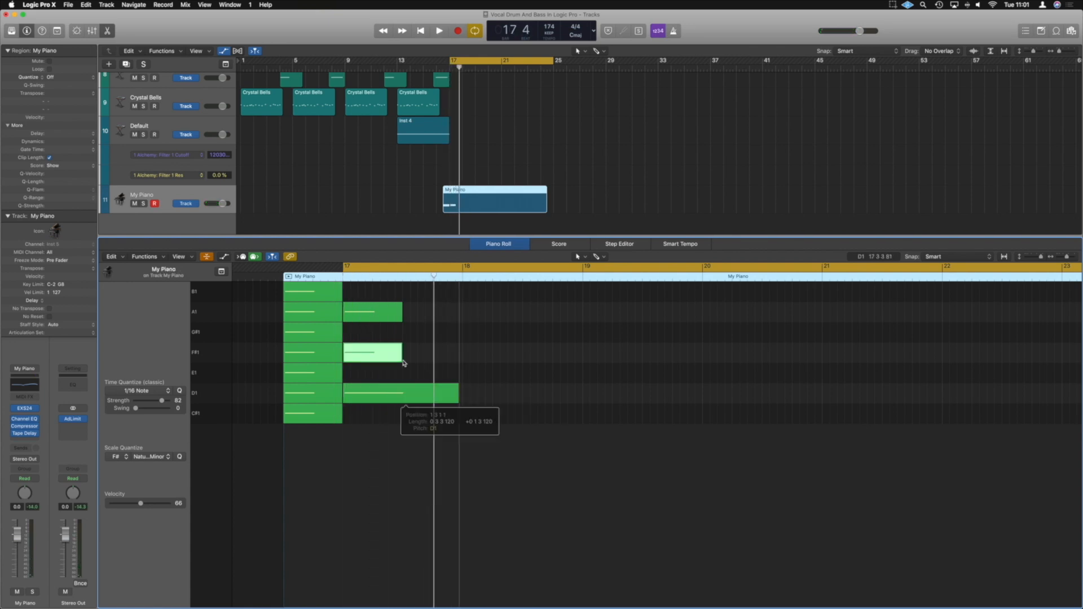
left_click_drag(402, 362, 462, 370)
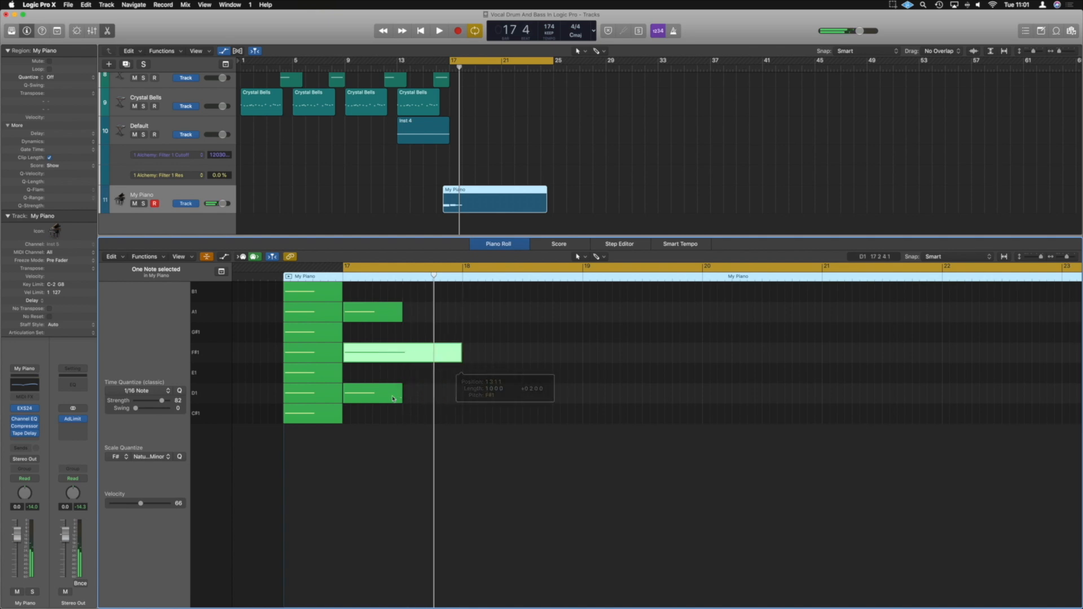
left_click_drag(402, 403, 462, 402)
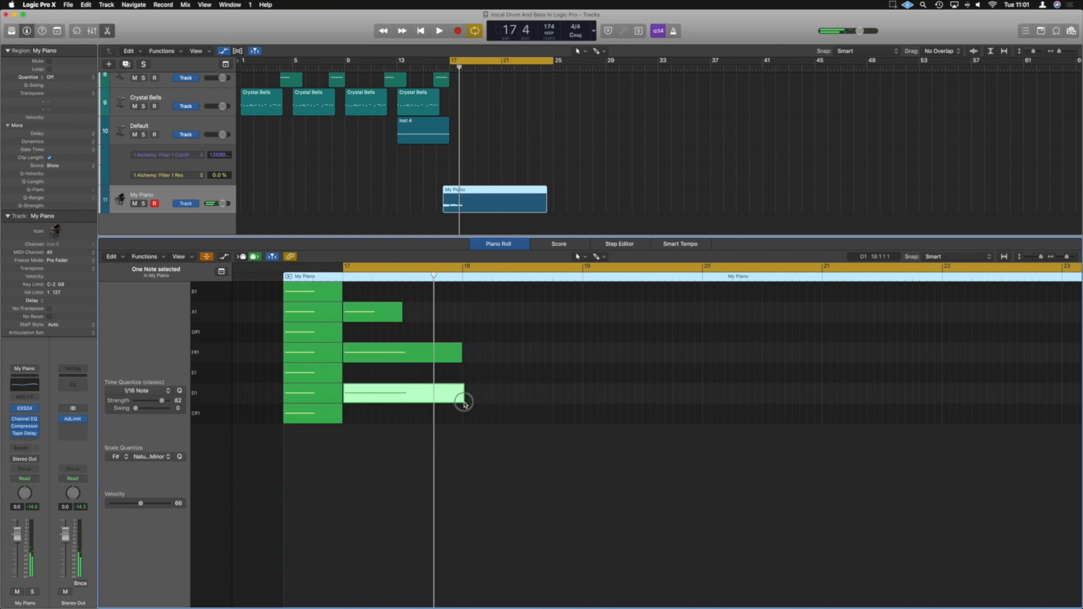
left_click_drag(403, 321, 460, 327)
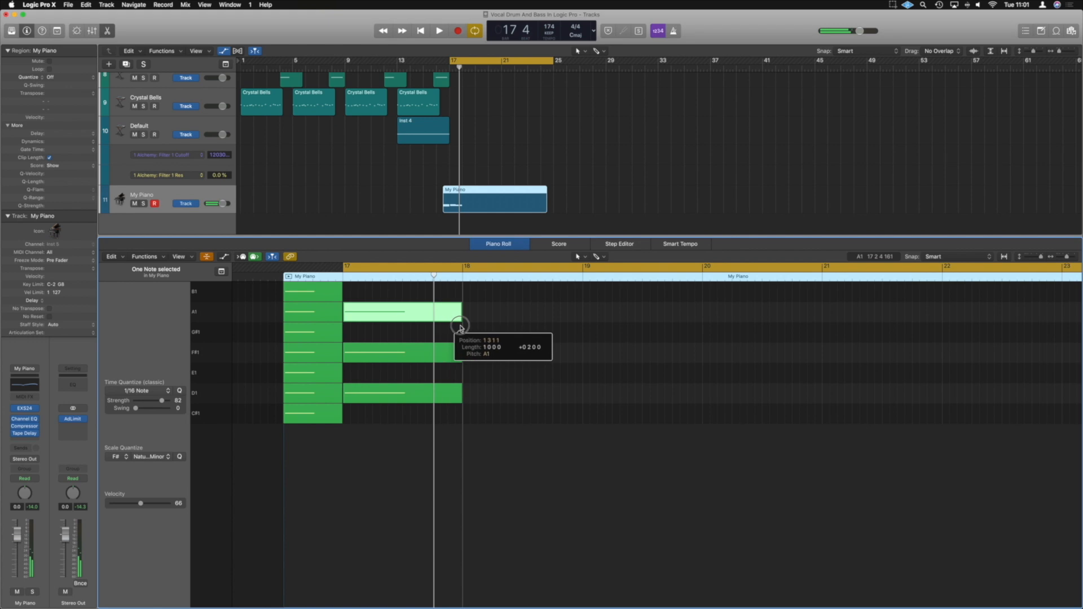
key("space")
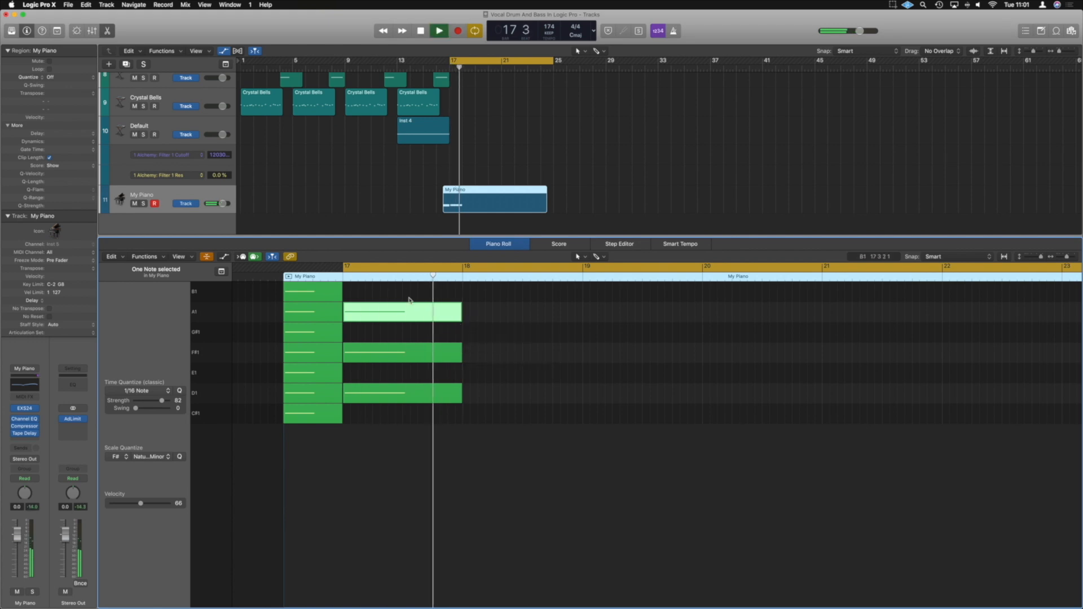
key("space")
With the full keyboard shown, copy the stacked scale notes one and two octaves higher, then collapse the display again.
left_click(207, 257)
left_click_drag(332, 502, 310, 412)
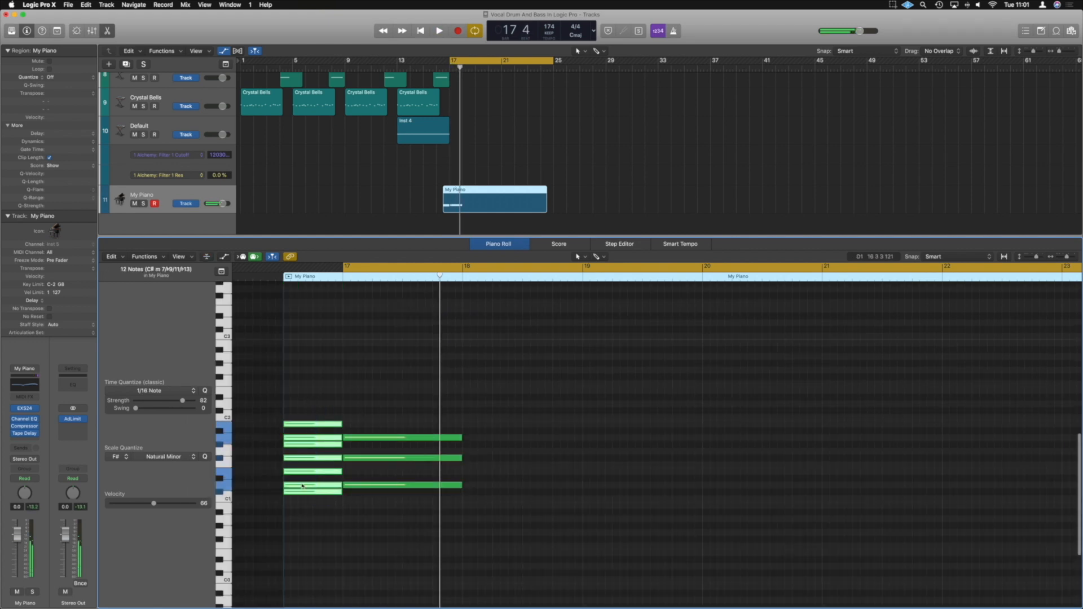
left_click_drag(303, 496, 299, 392)
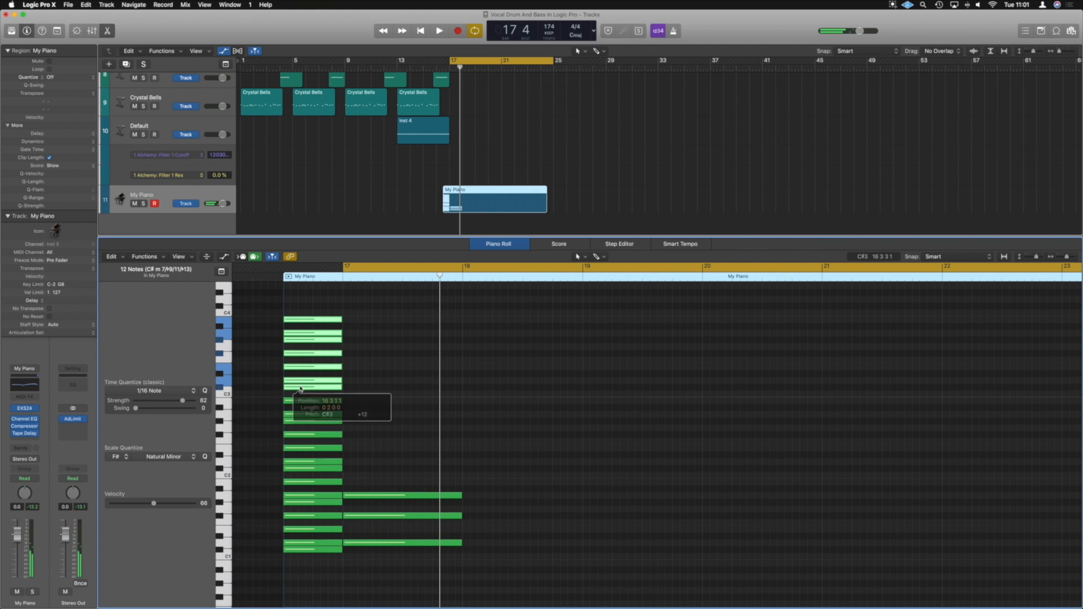
left_click(206, 258)
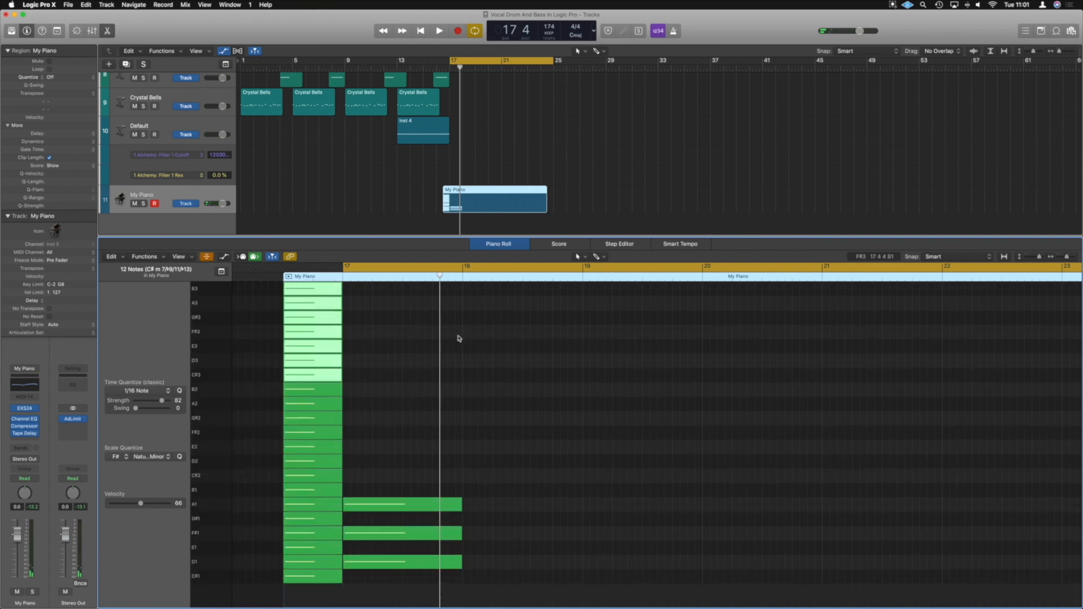
Add a one-bar E2 note to the chord in bar 17 and play it back.
scroll(459, 338, "left", 2)
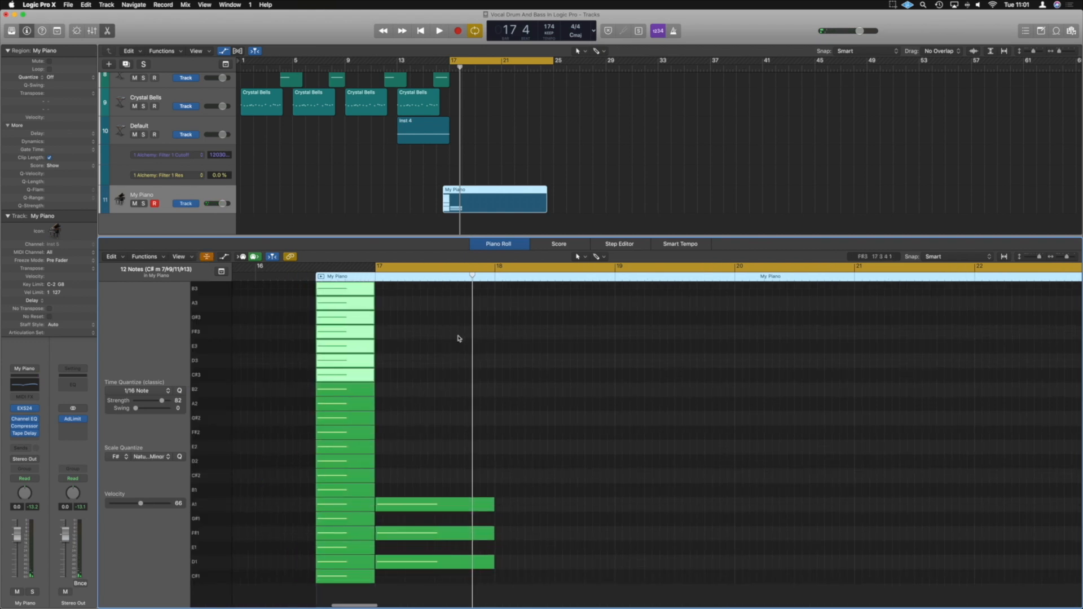
left_click(412, 561)
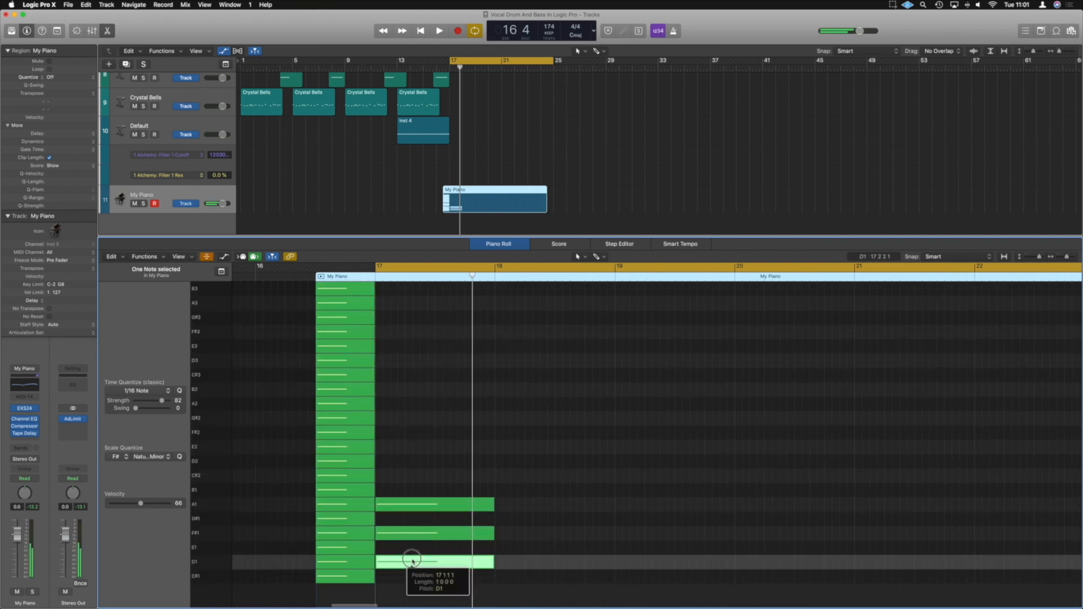
left_click(384, 450)
left_click_drag(405, 450, 404, 452)
key("space")
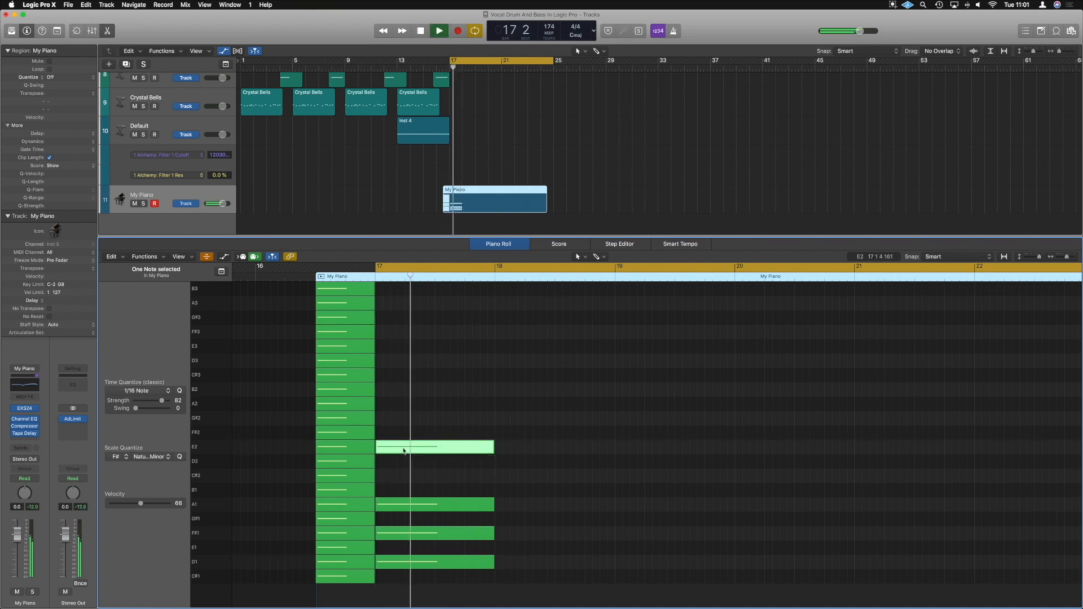
key("space")
Build a one-bar chord of F♯1, A1, C♯2 and F♯2 in bar 18 and play the chords.
left_click(501, 506)
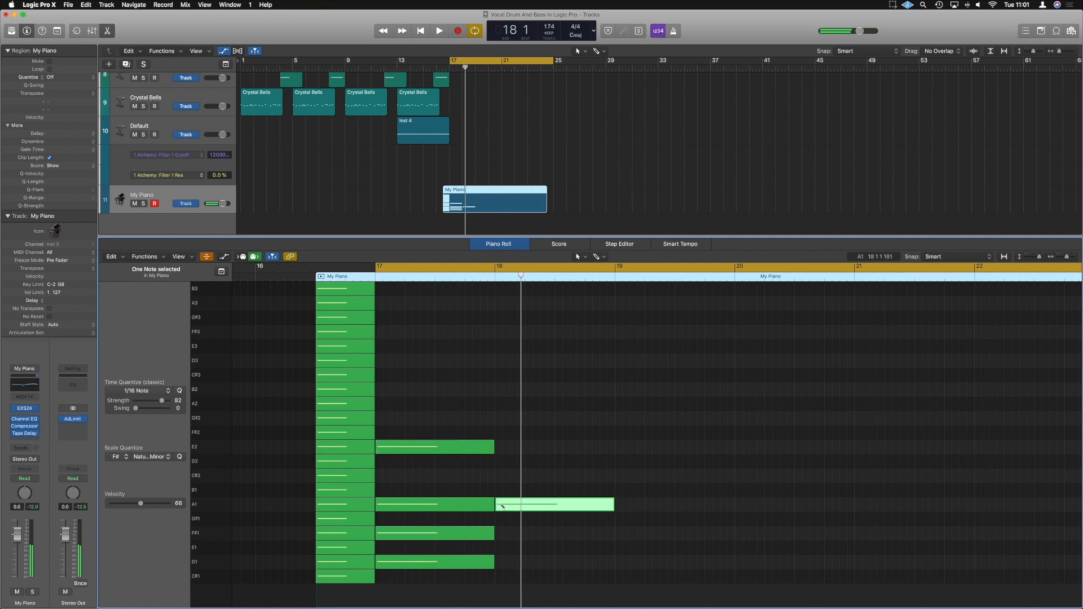
left_click(503, 479)
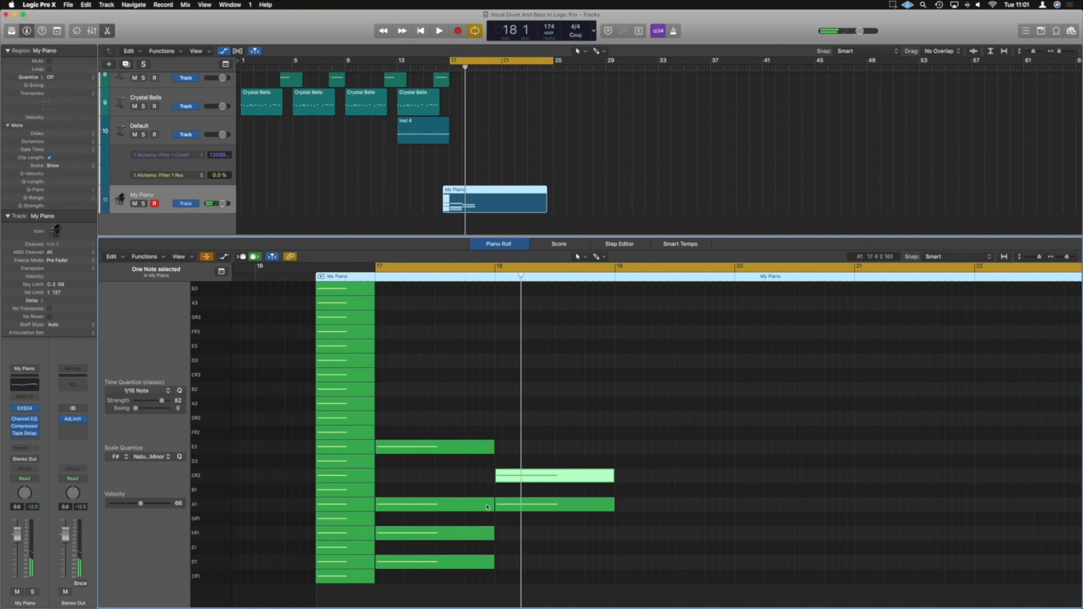
left_click(502, 436)
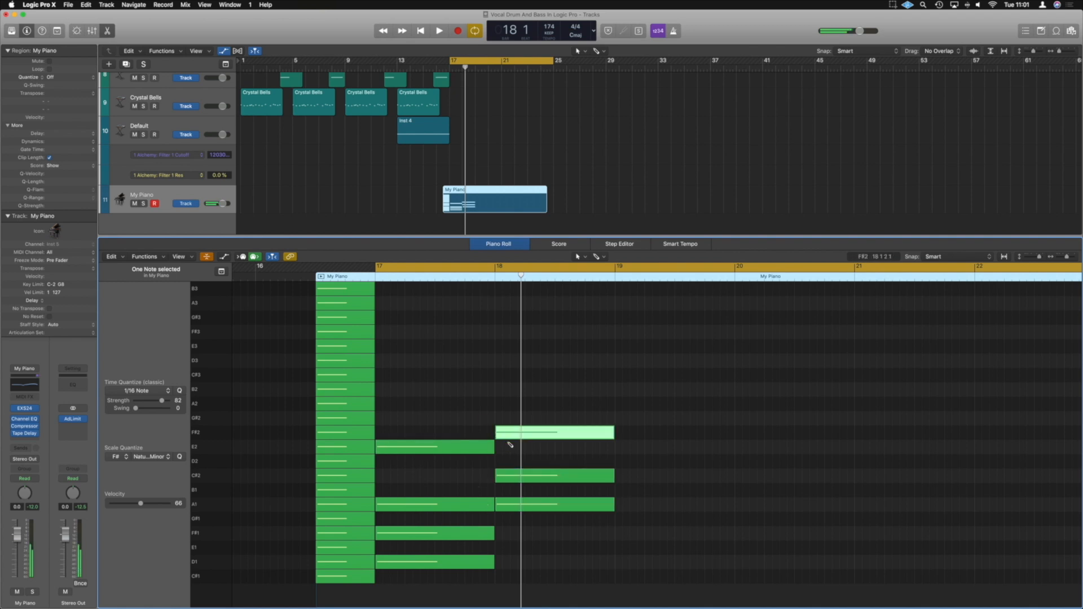
key("space")
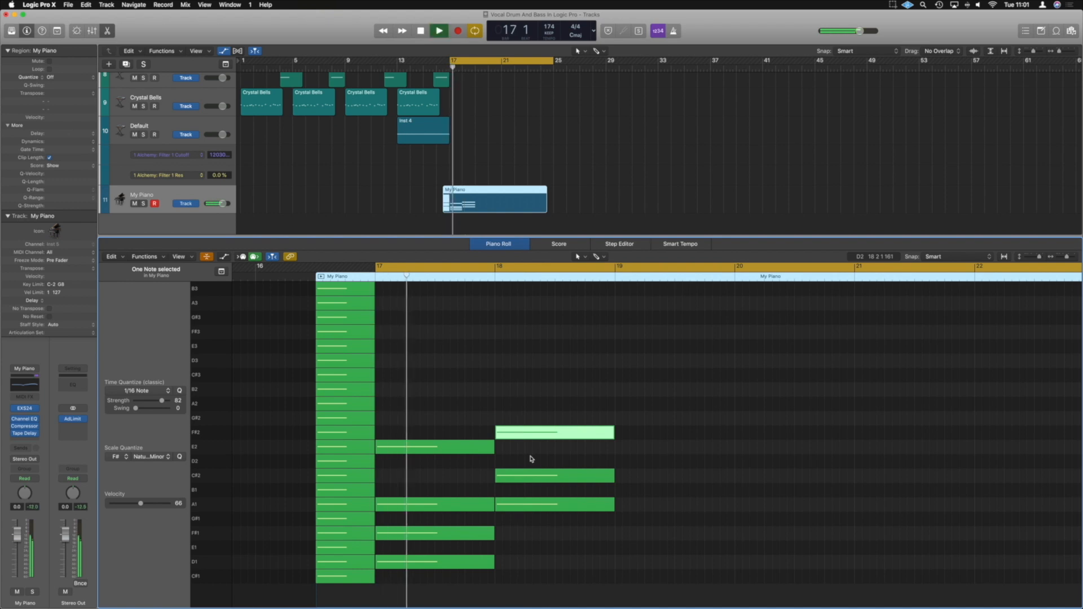
key("space")
left_click(501, 535)
key("space")
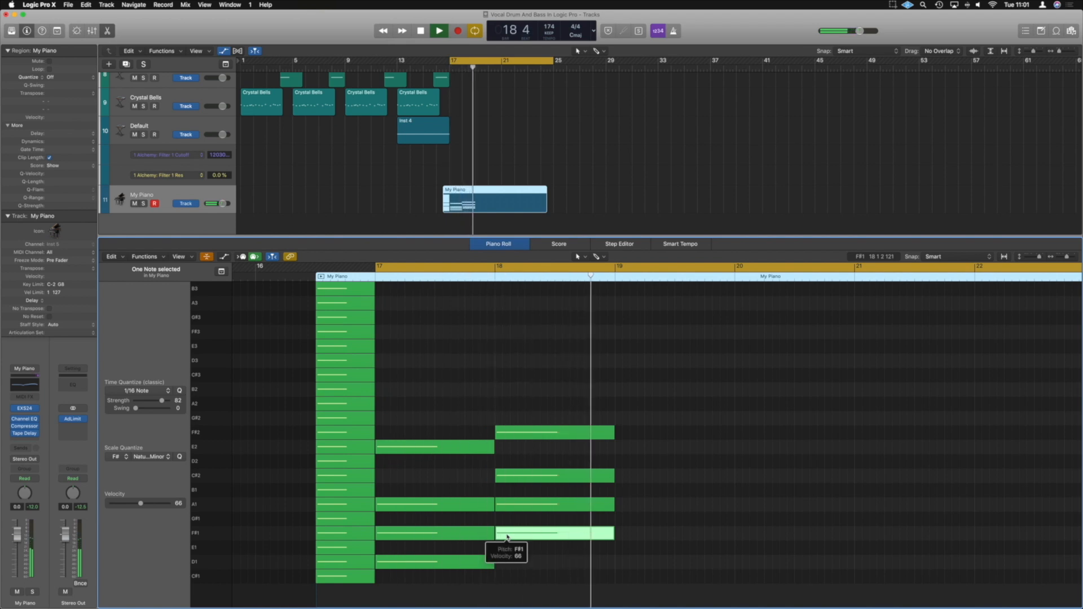
key("space")
Build a one-bar chord of G♯1, B1, E2, A2 and C♯3 in bar 19 and play the progression.
left_click_drag(507, 537, 616, 519)
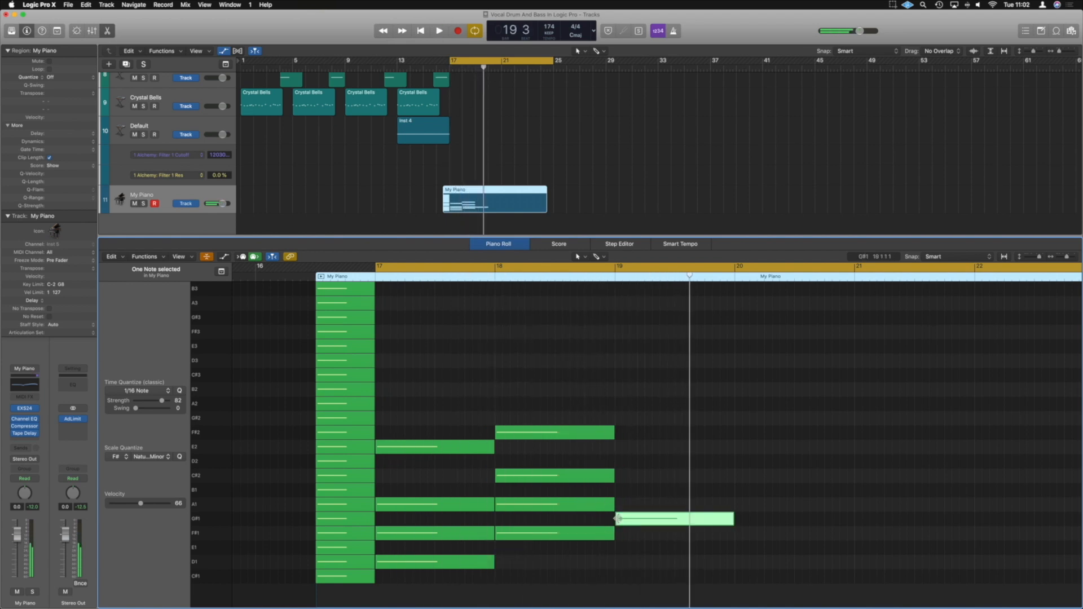
left_click(618, 490)
left_click(619, 375)
left_click(618, 404)
key("space")
left_click(619, 447)
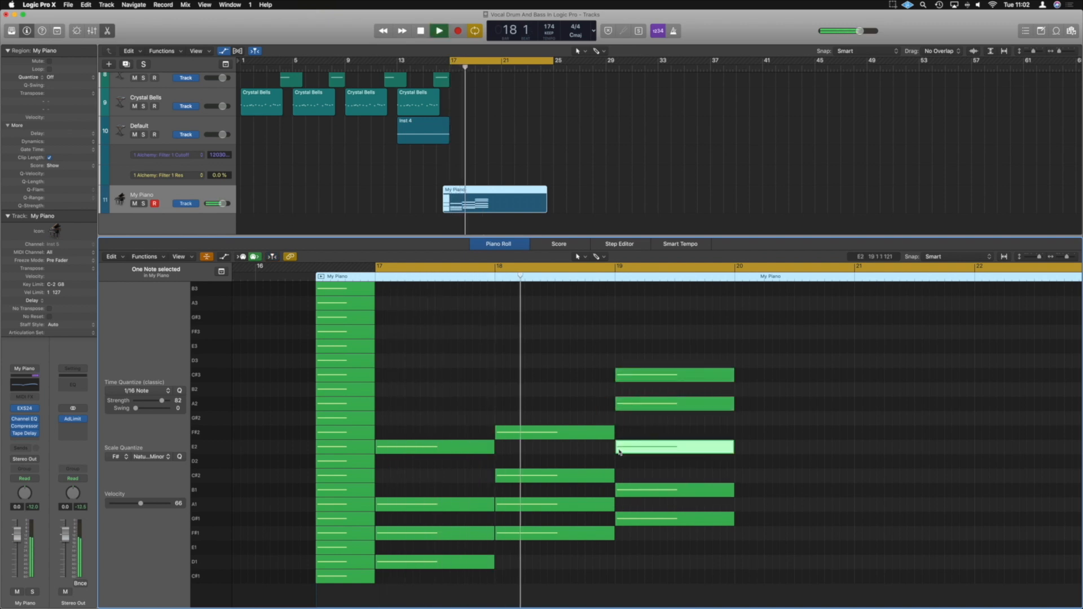
key("space")
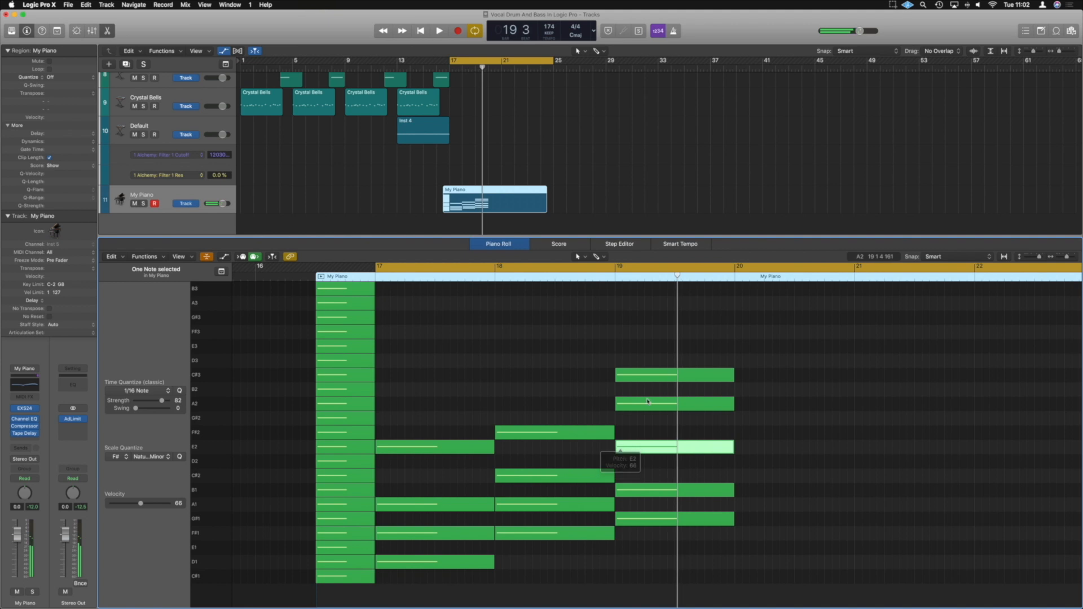
Delete the A2 note from the bar 19 chord and play the progression.
left_click(643, 405)
key("BackSpace")
key("space")
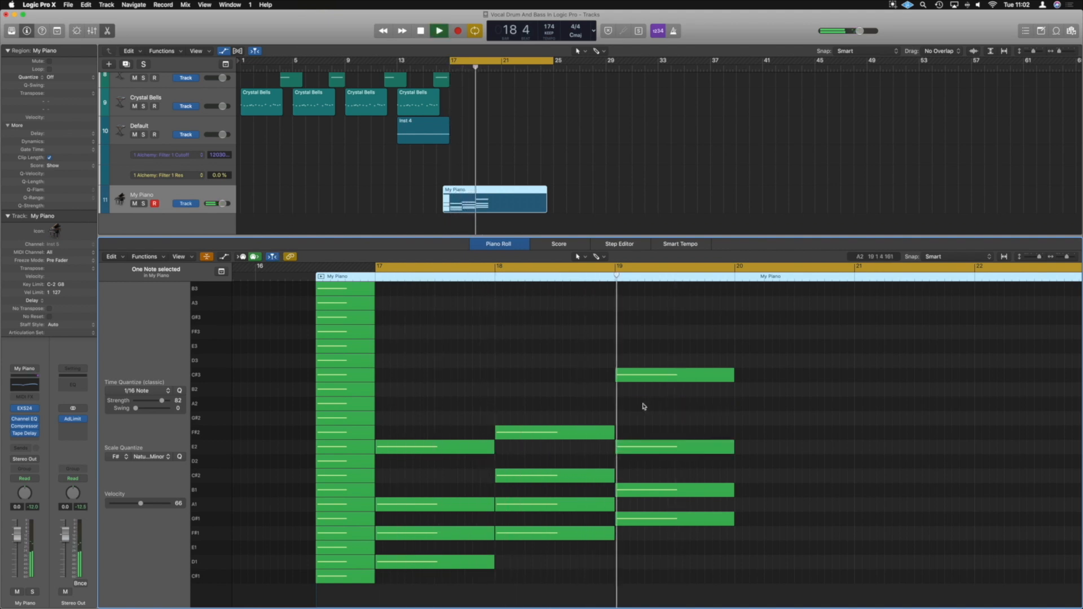
key("space")
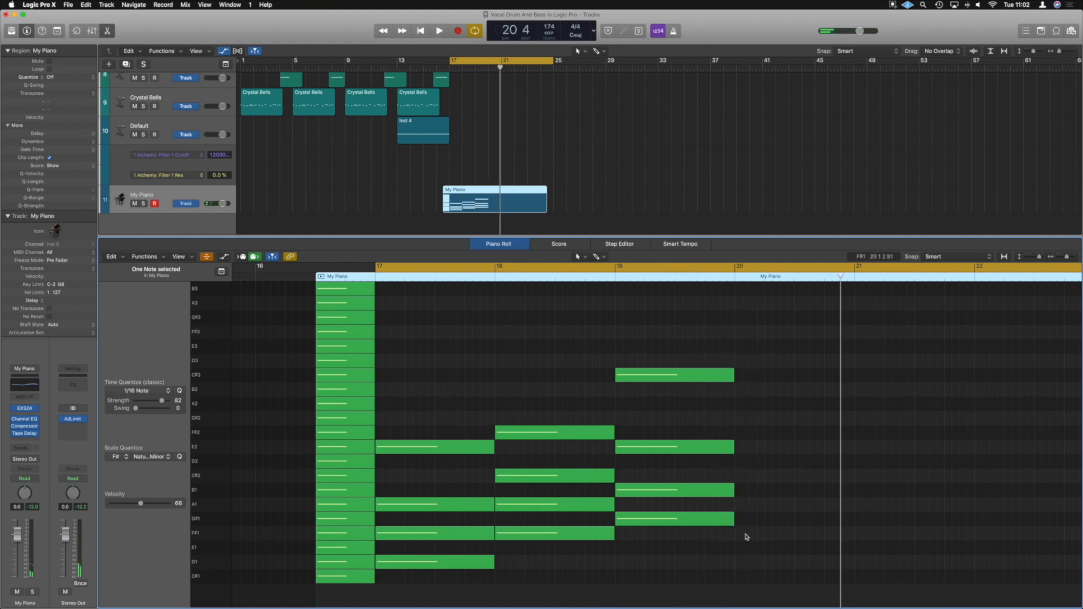
Move the chords in bars 18 and 19 together one bar later, to bars 19 and 20.
left_click_drag(750, 546, 557, 353)
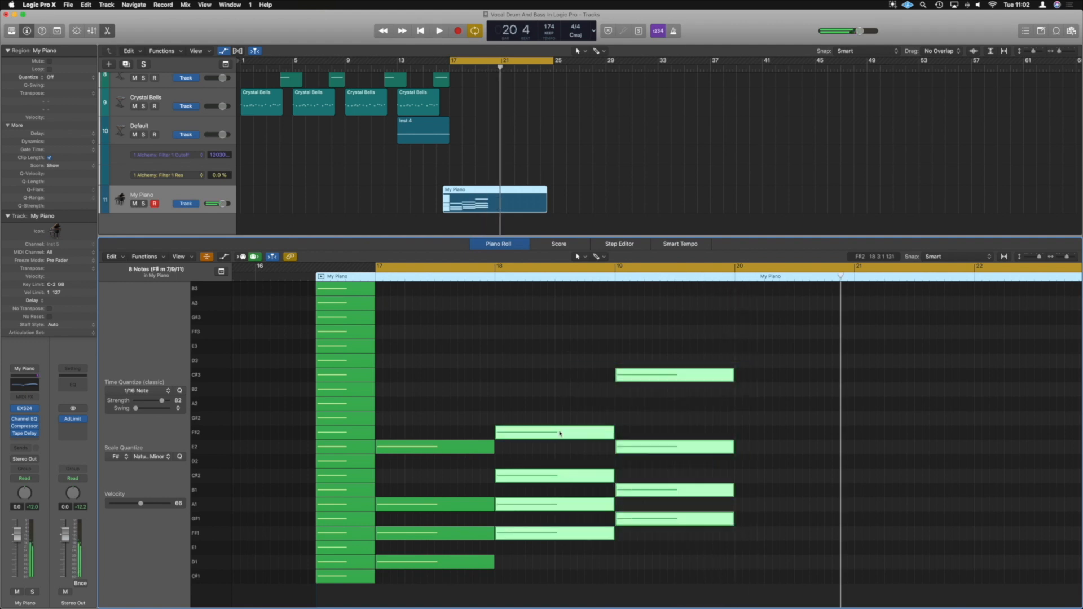
left_click_drag(561, 433, 679, 432)
left_click(639, 446)
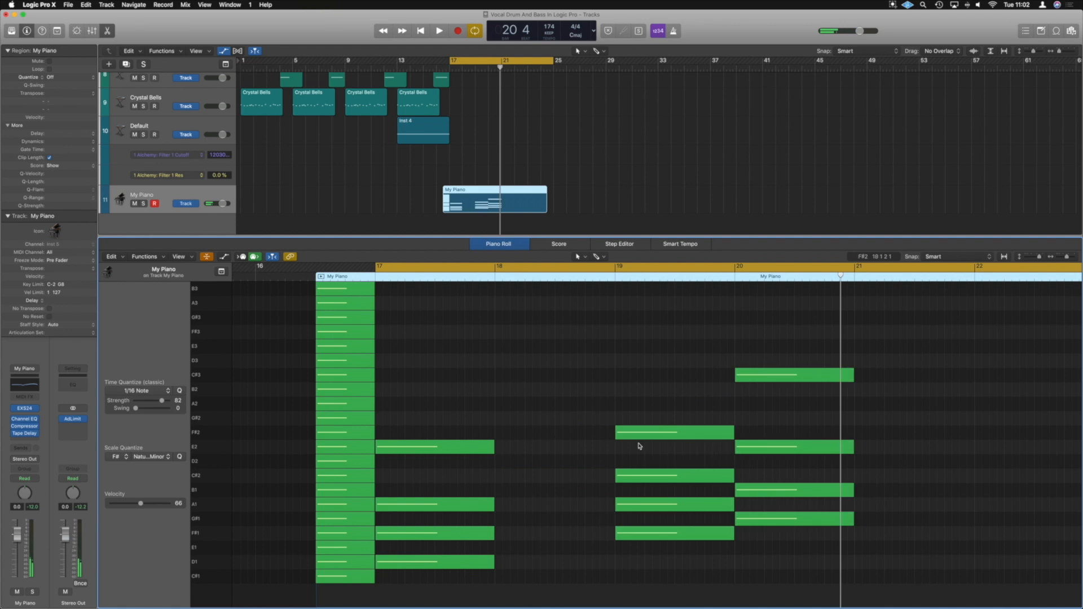
Move the bar 20 chord to bar 21, lengthening all three chords to two bars each, and play the progression.
left_click_drag(892, 549, 899, 374)
left_click_drag(984, 561, 441, 356)
left_click_drag(492, 442, 616, 443)
left_click(622, 373)
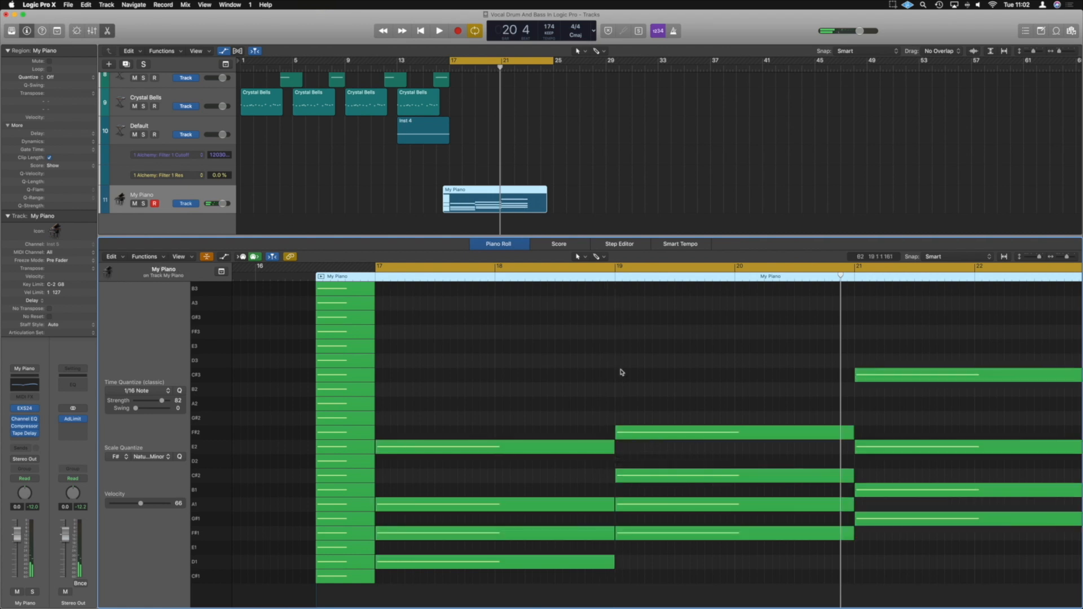
left_click(622, 367, "ctrl+alt")
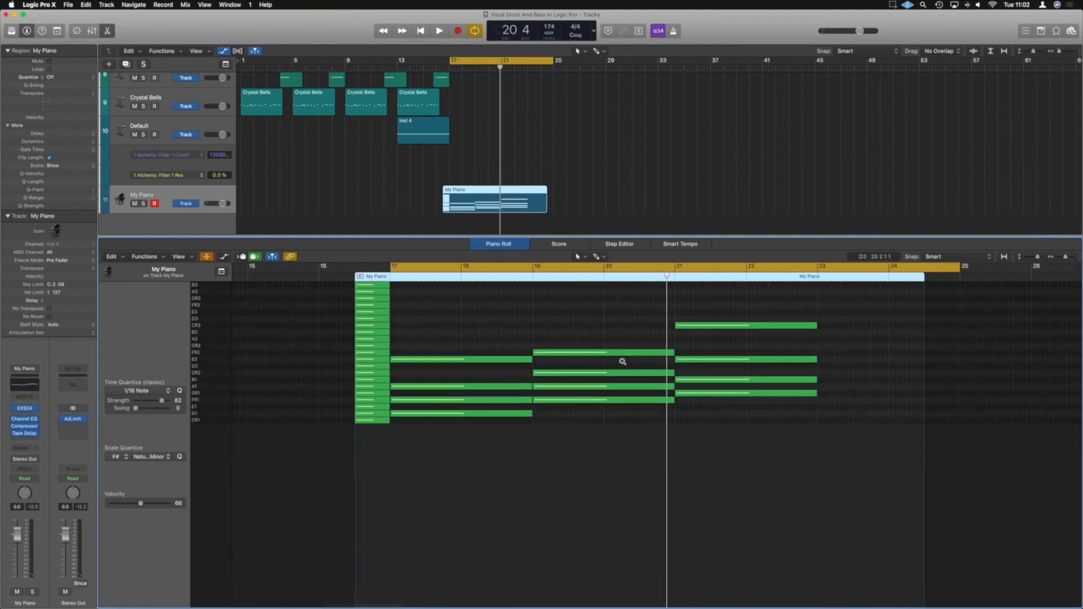
left_click(623, 362, "ctrl+alt")
key("space")
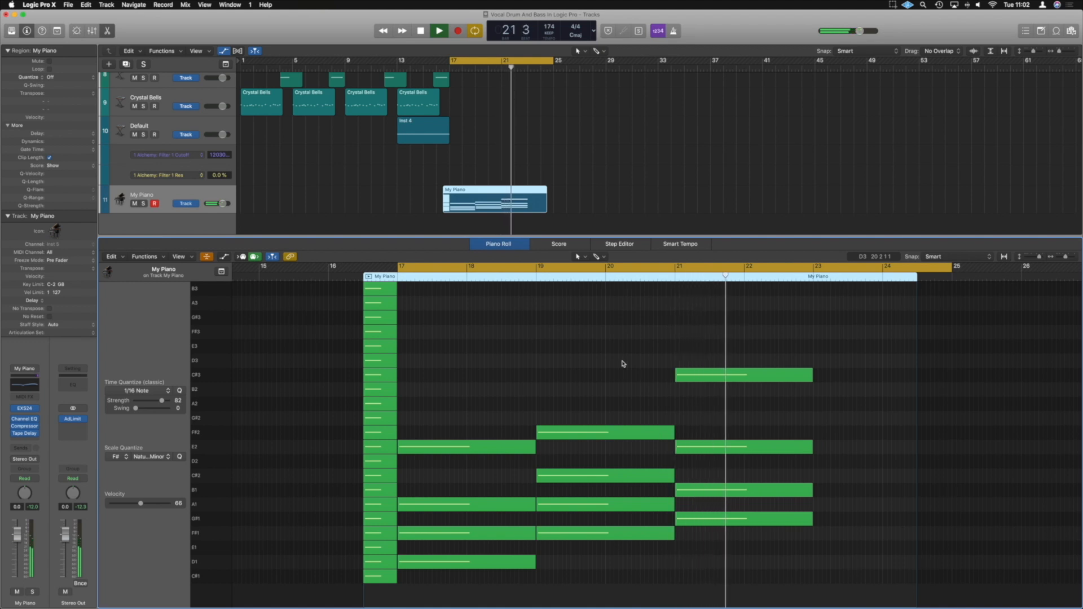
key("space")
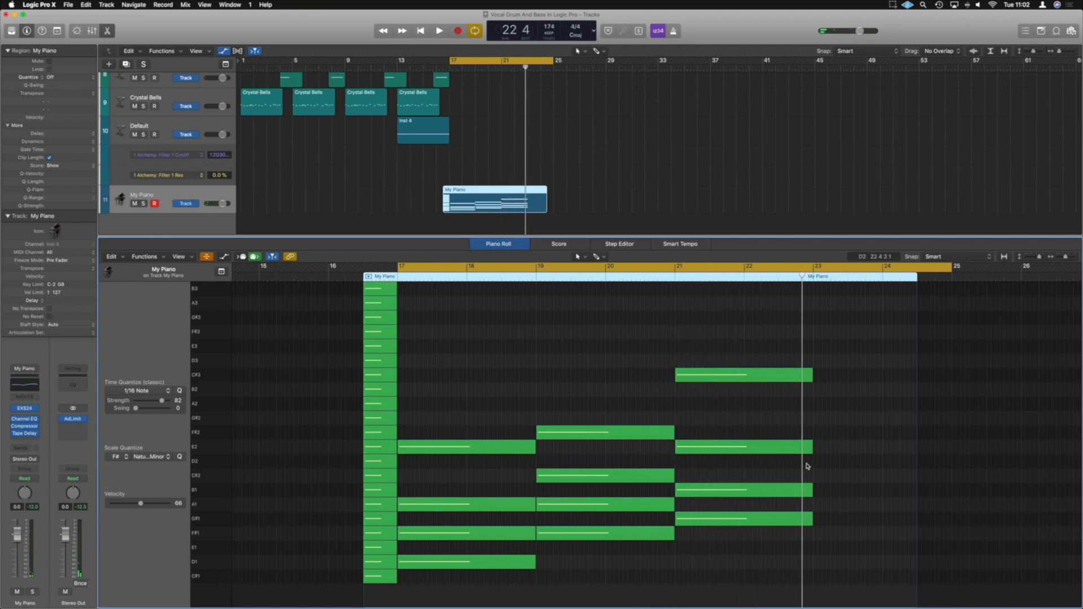
Extend the piano region to bar 25 and add a two-bar chord of C♯1, E1, A1 and D2 at bar 23.
left_click(818, 551)
left_click_drag(548, 203, 553, 205)
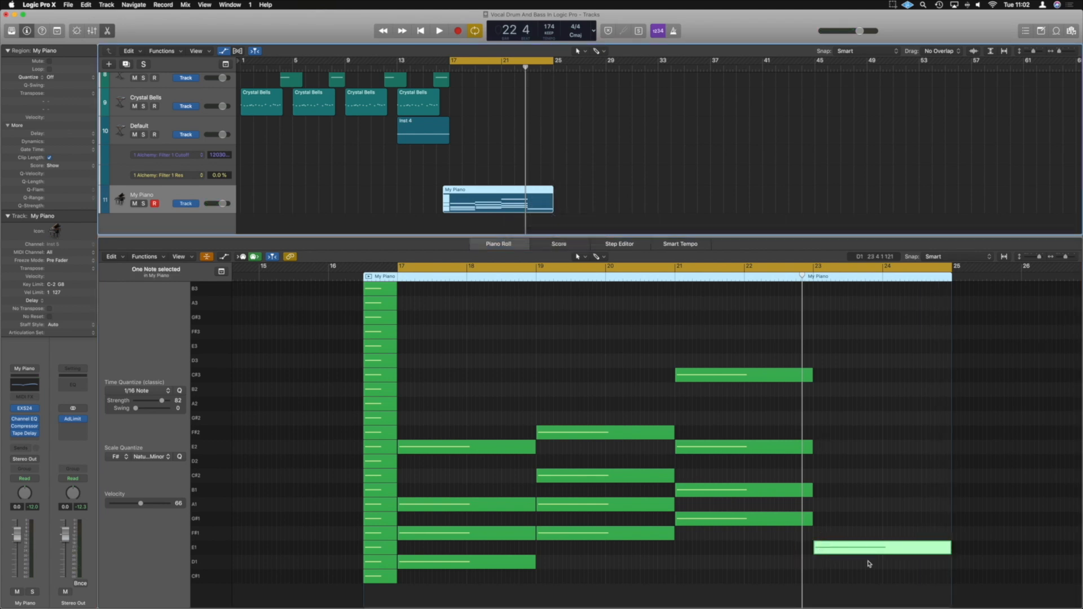
left_click(816, 577)
left_click(821, 503)
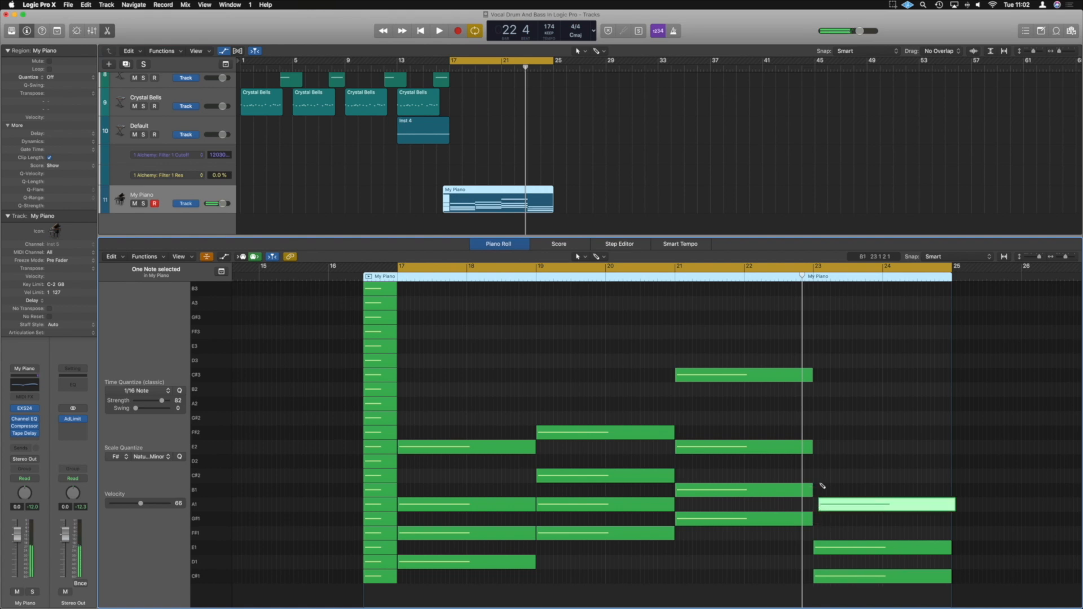
left_click_drag(832, 507, 827, 506)
left_click(817, 461)
Play the progression and revise the bar 23 chord by removing C♯1 and adding F♯2.
key("space")
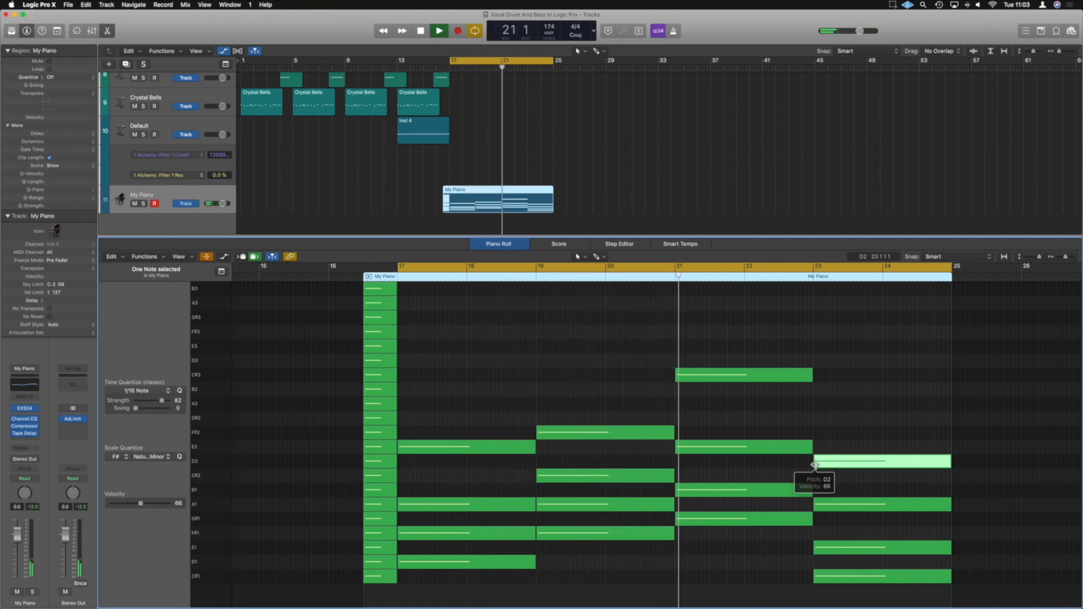
left_click(818, 476)
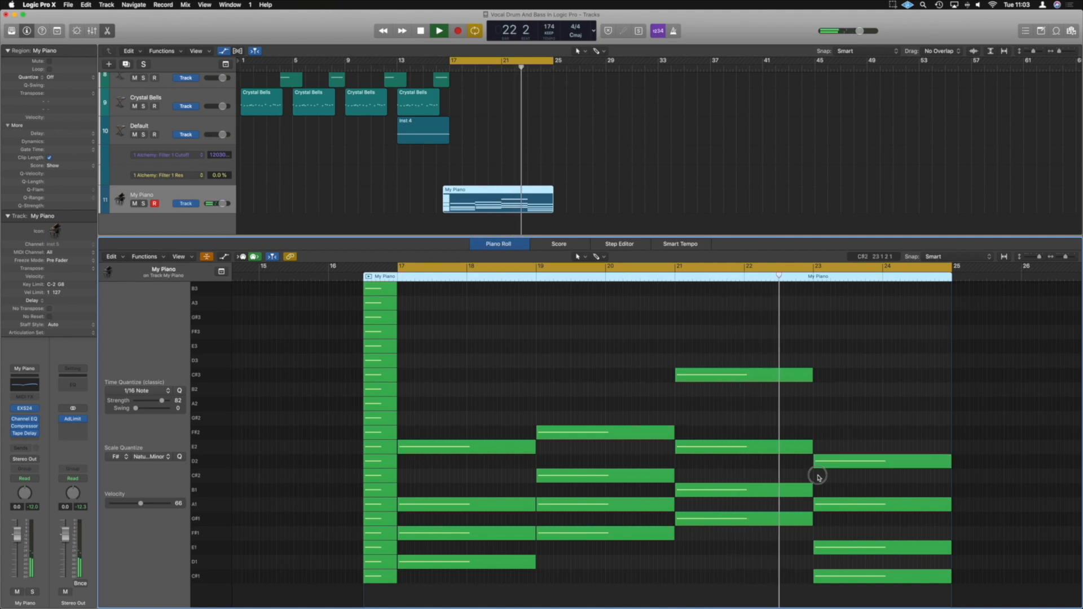
key("super+z")
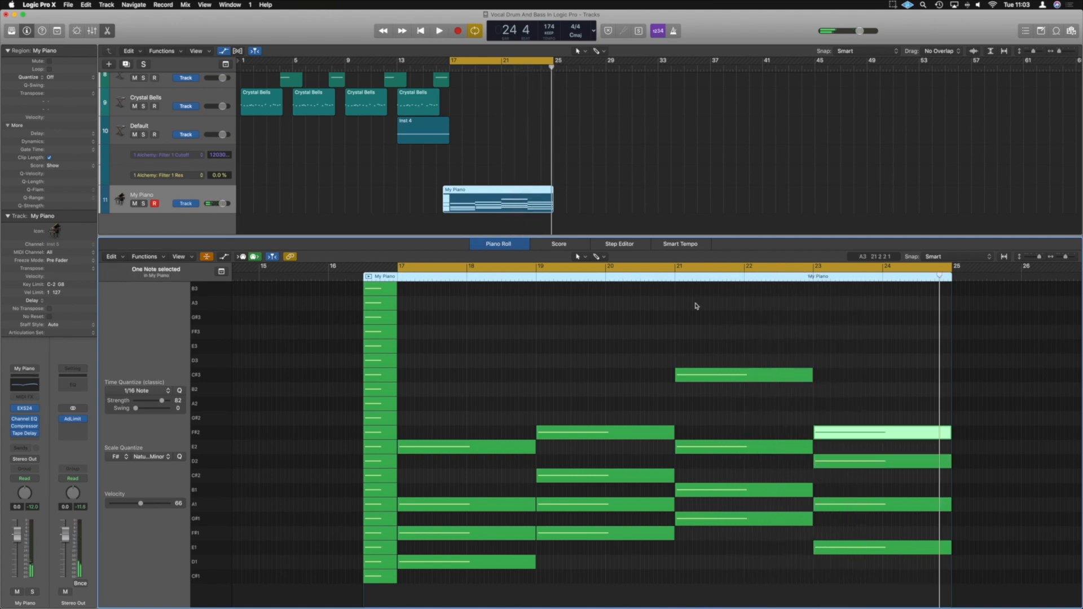
left_click(783, 419)
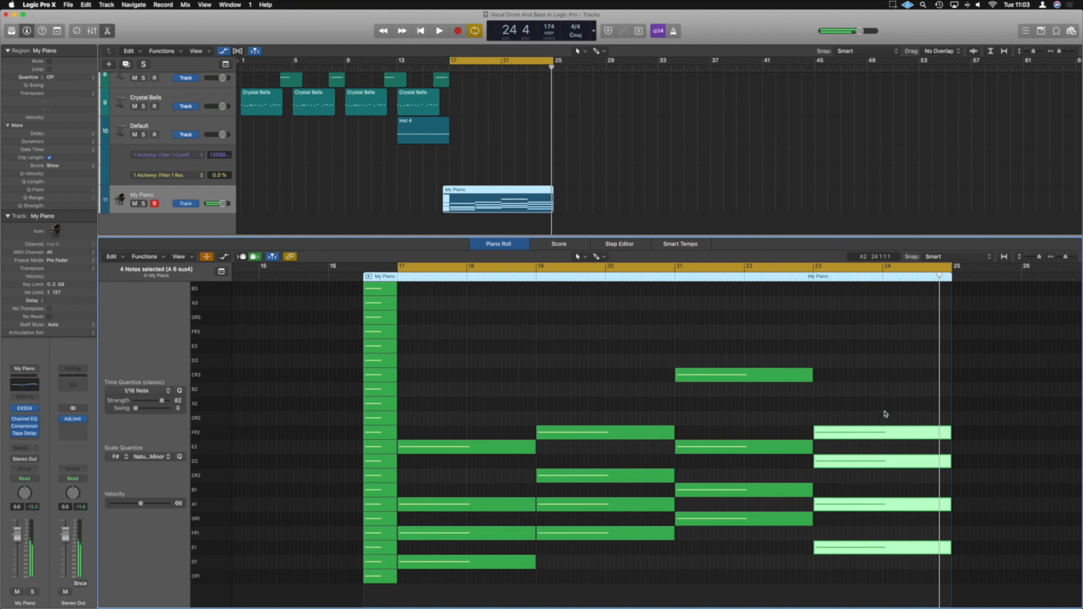
Copy the eight bars of piano chords to bar 25 and move the cycle range to bars 25 to 33.
left_click(499, 213)
left_click_drag(492, 193, 599, 210)
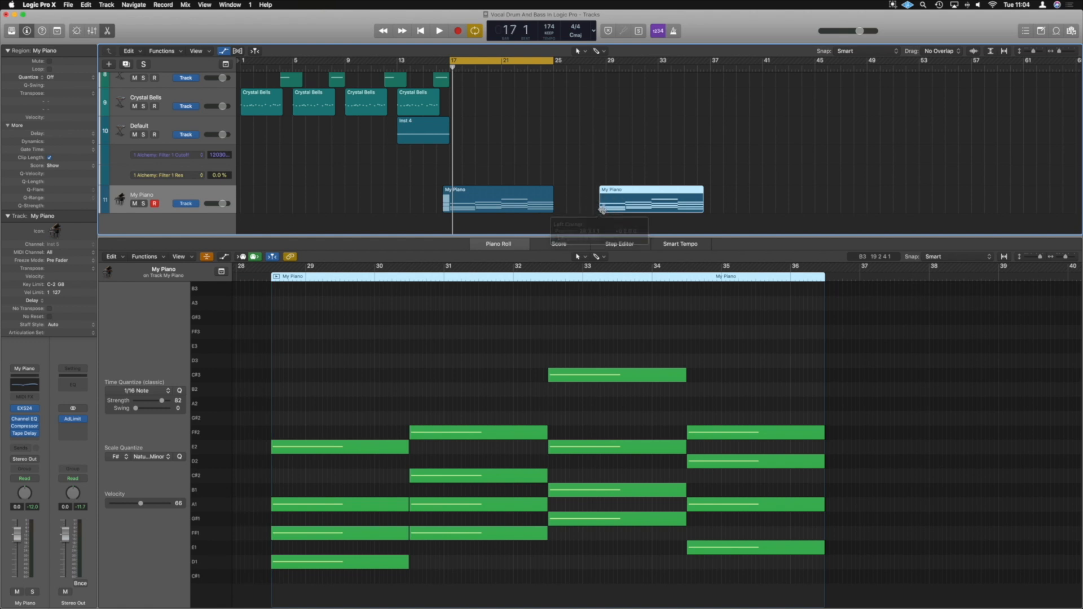
key("super+z")
left_click_drag(558, 65, 657, 65)
key("space")
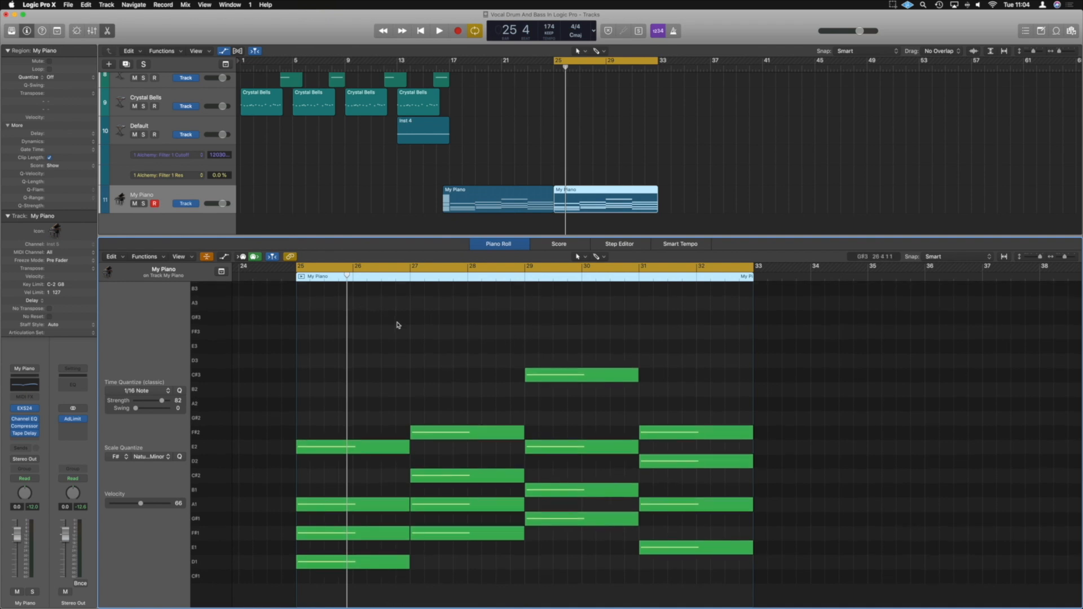
Extend the copied piano region's start back half a bar and add A4 and G♯4 melody notes in bar 26.
left_click(356, 335, "super")
left_click_drag(404, 333, 372, 341)
key("space")
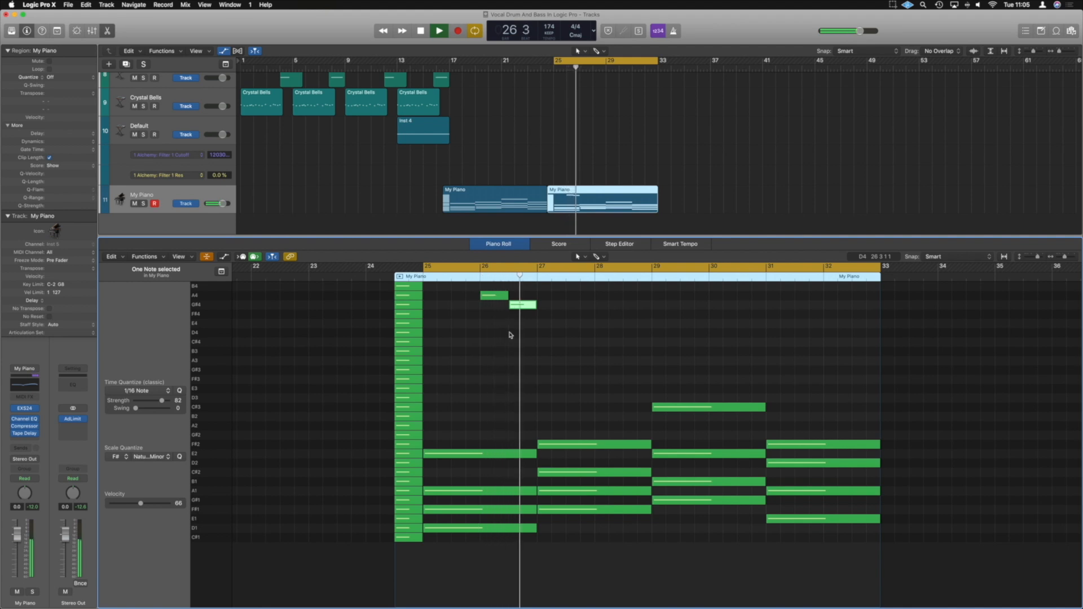
key("space")
Shorten the G♯4 in bar 26 to one beat, follow it with a one-beat F♯4, and play the phrase.
right_click(536, 309)
left_click(535, 308)
left_click_drag(536, 308, 523, 312)
left_click(526, 315)
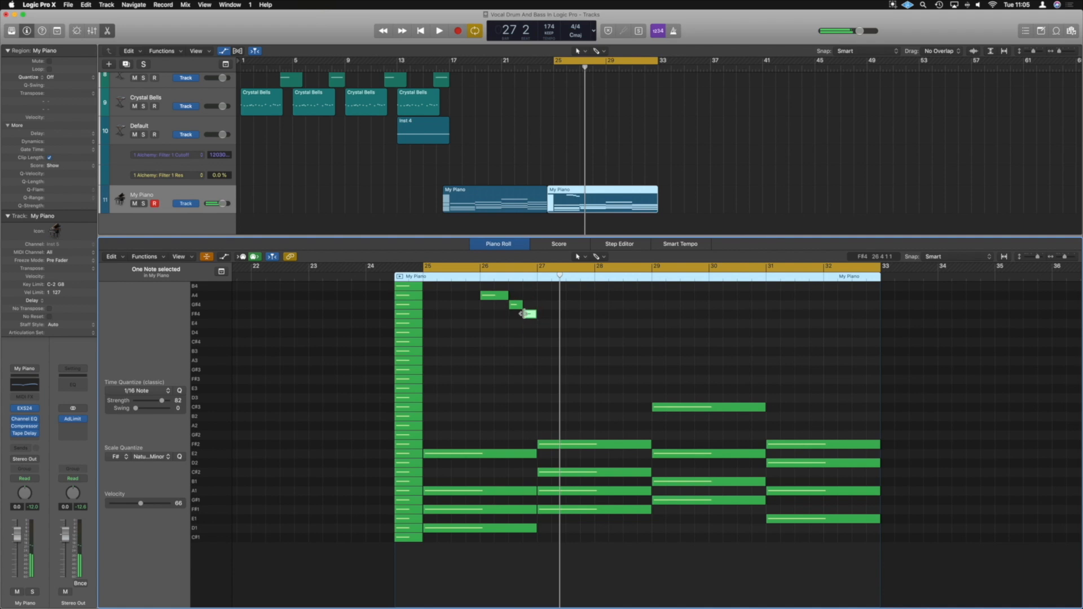
key("space")
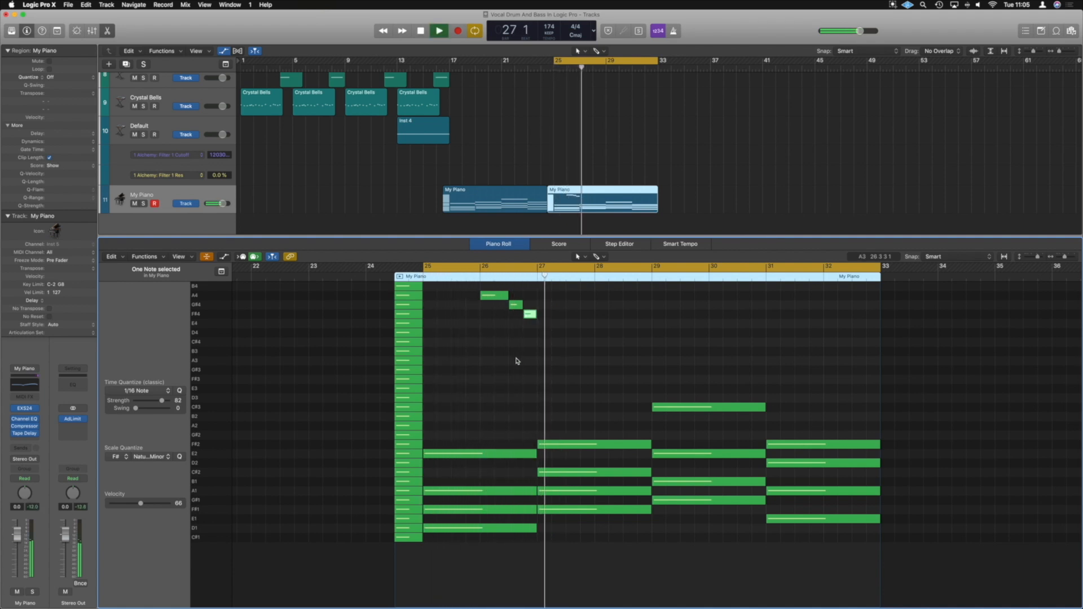
Add an ascending melody in bar 28 with a two-beat C♯4, then one-beat D4 and E4, and play it.
left_click(601, 343)
key("space")
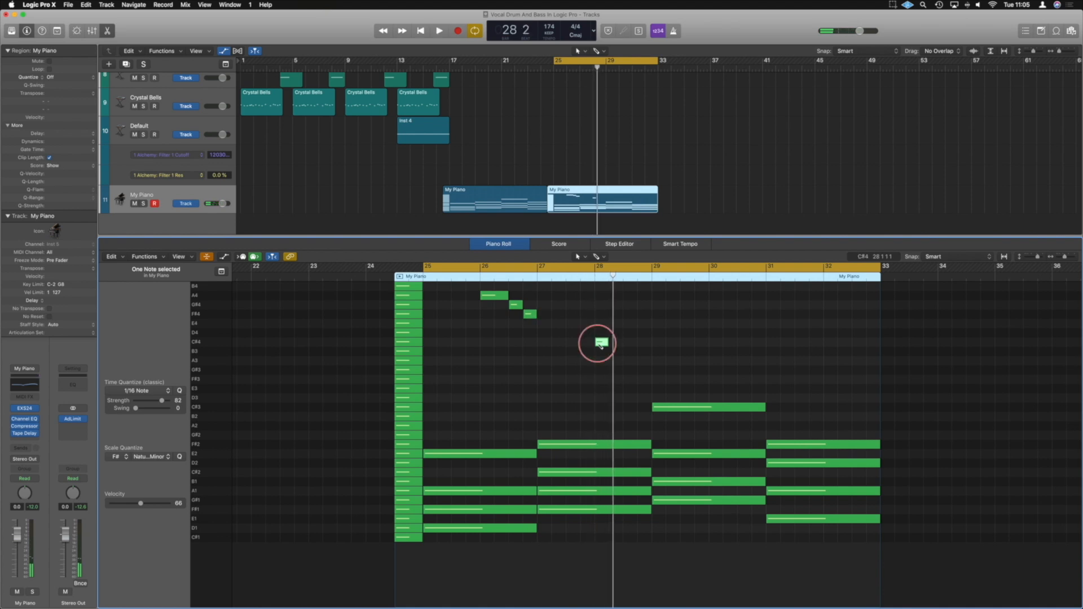
left_click(627, 333)
left_click_drag(649, 336, 636, 335)
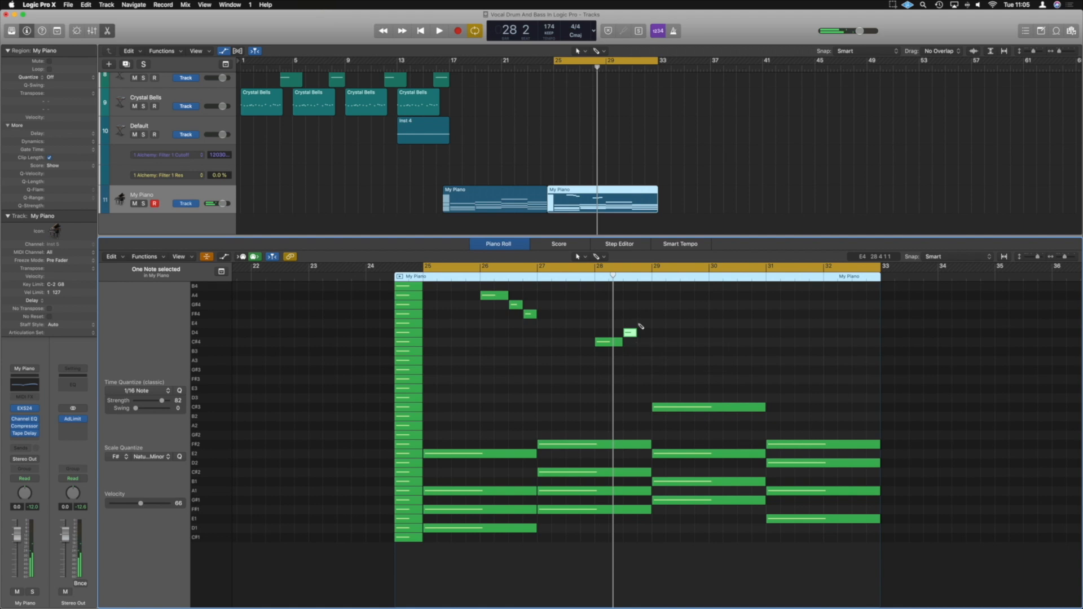
key("space")
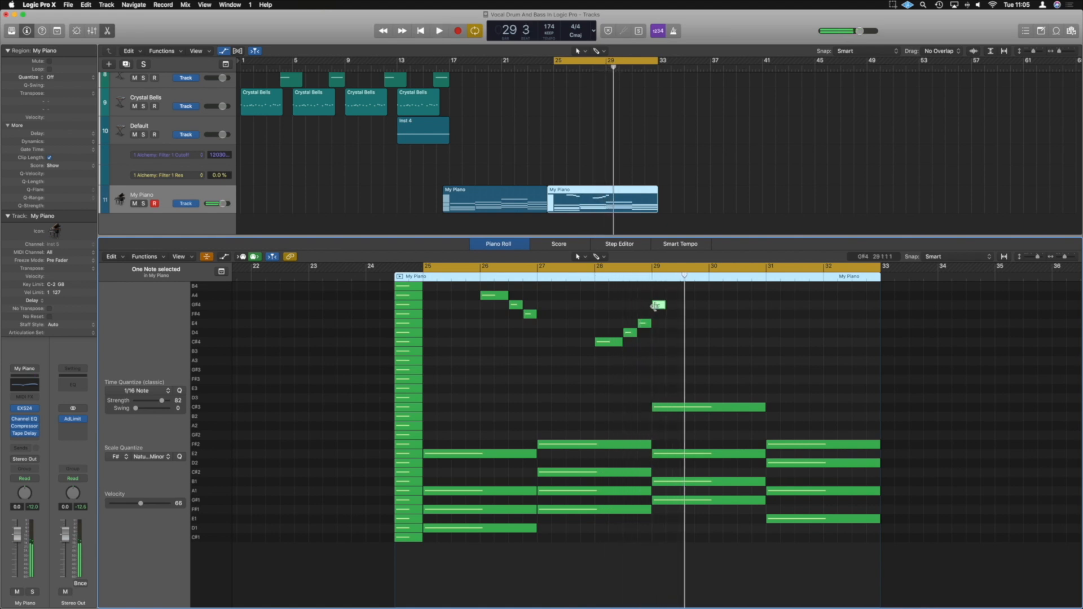
Add a descending melody in bar 30 with a two-beat G♯4, then one-beat F♯4 and D4.
left_click_drag(666, 306, 680, 309)
left_click_drag(662, 306, 751, 314)
left_click(750, 317, "super")
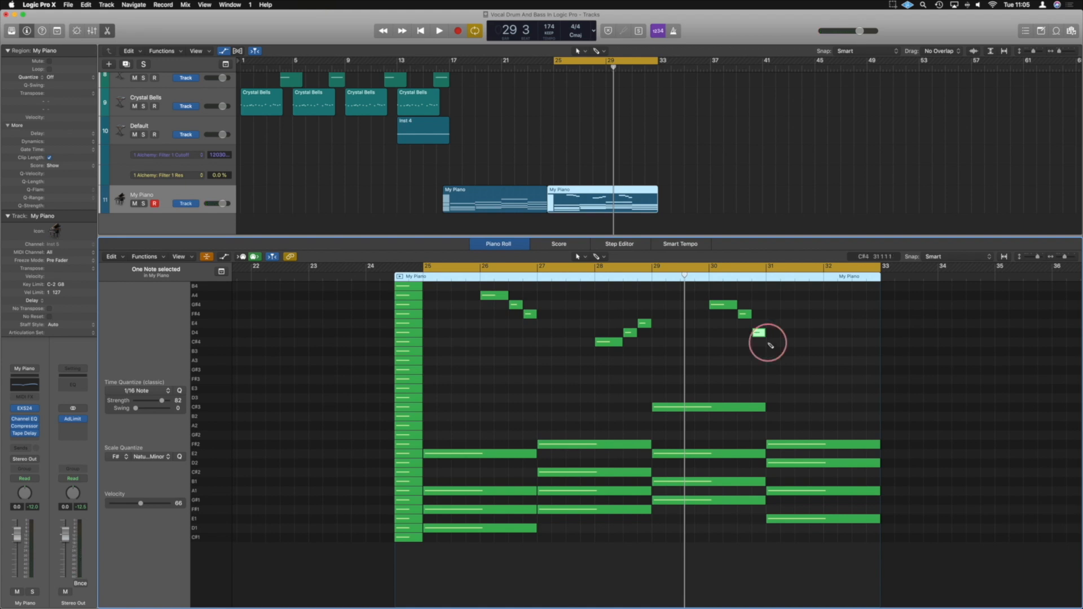
Add two-beat C♯4 and D4 notes from the middle of bar 31, then one-beat E4 and F♯4, and play the melody.
left_click_drag(776, 345, 823, 345)
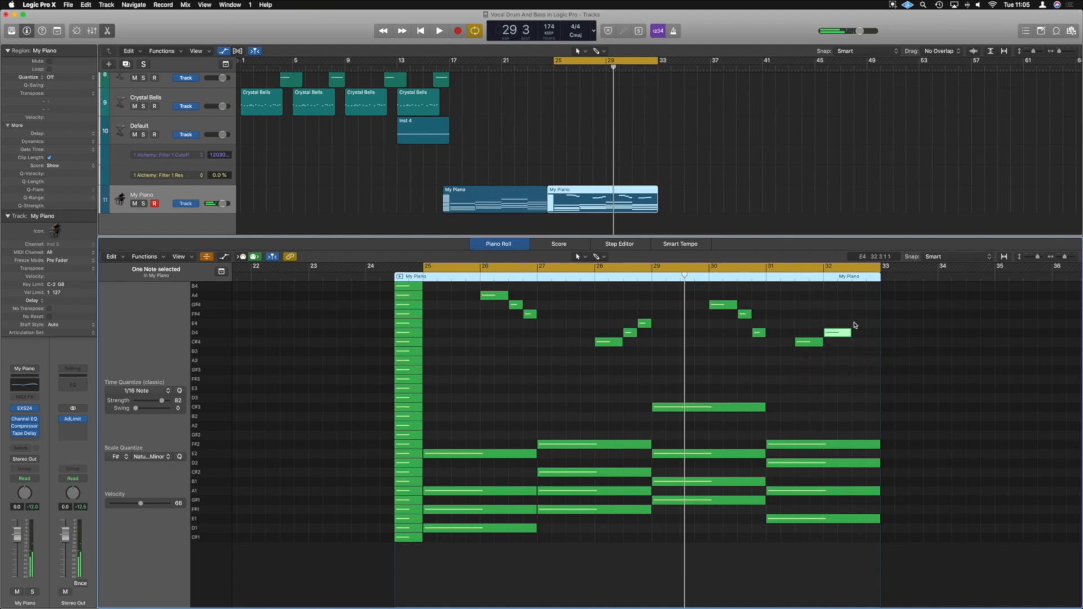
left_click(868, 314)
key("space")
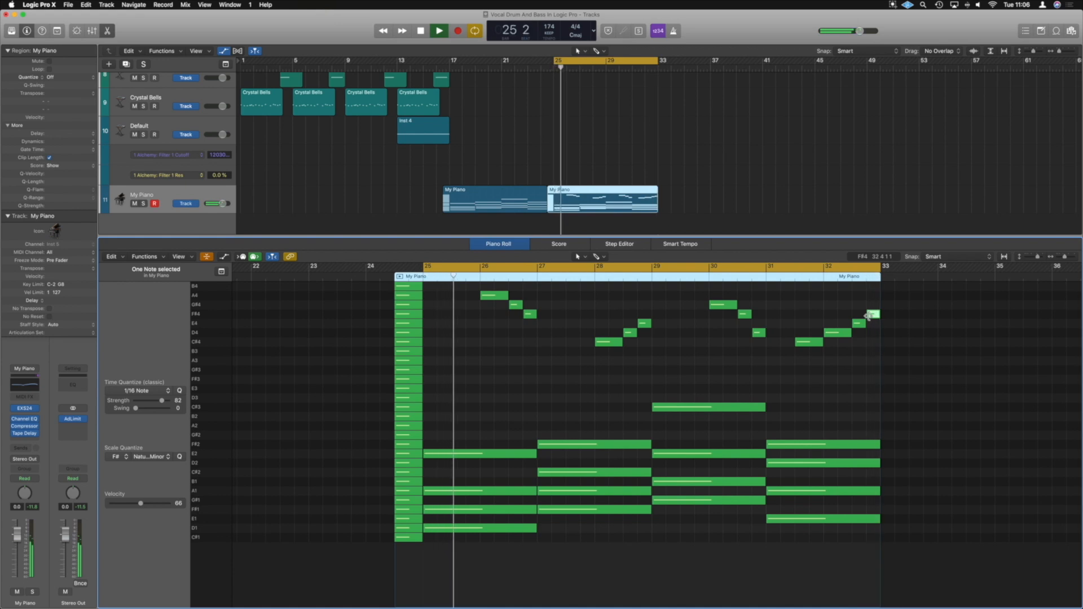
left_click(772, 318)
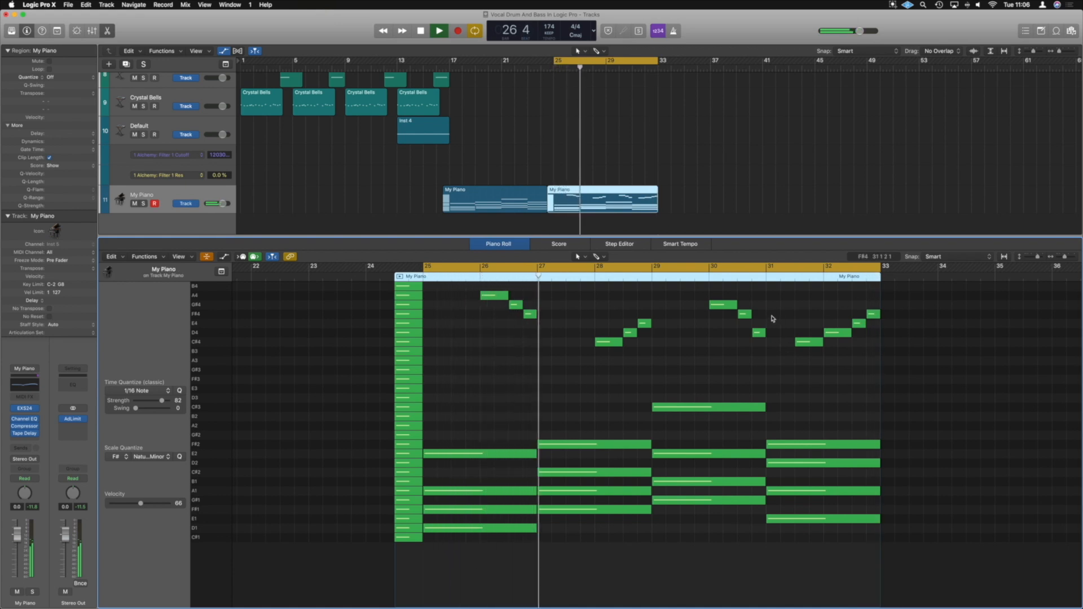
Extend the cycle range to bars 17 to 33 and trim the first piano region to start at bar 17.
mouse_move(550, 61)
left_mouse_down()
mouse_move(451, 61)
mouse_move(610, 66)
mouse_move(564, 63)
left_mouse_up()
left_click(669, 123)
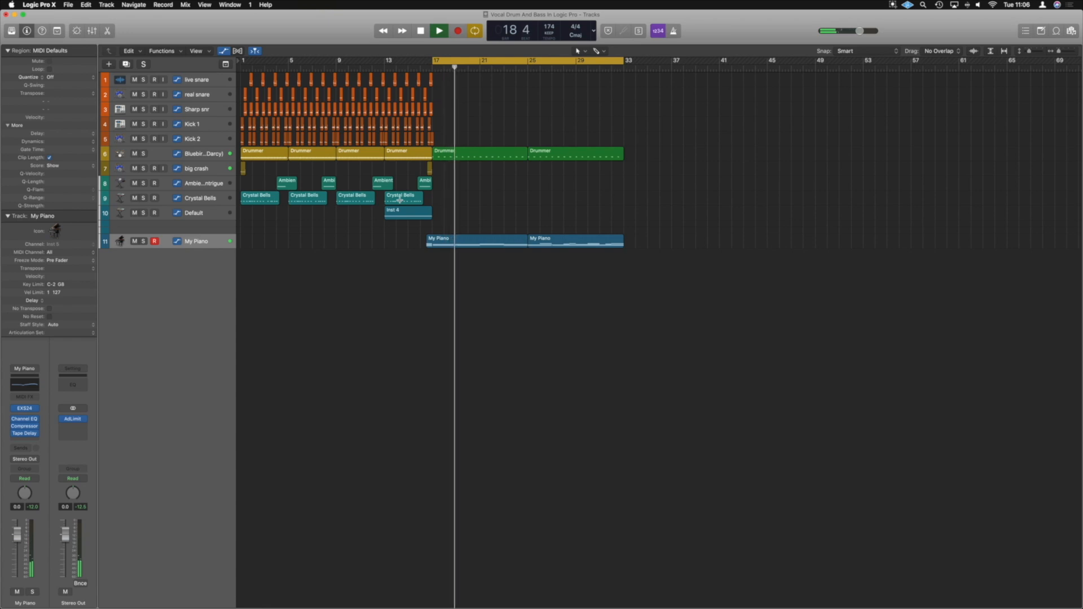
left_click_drag(426, 246, 424, 241)
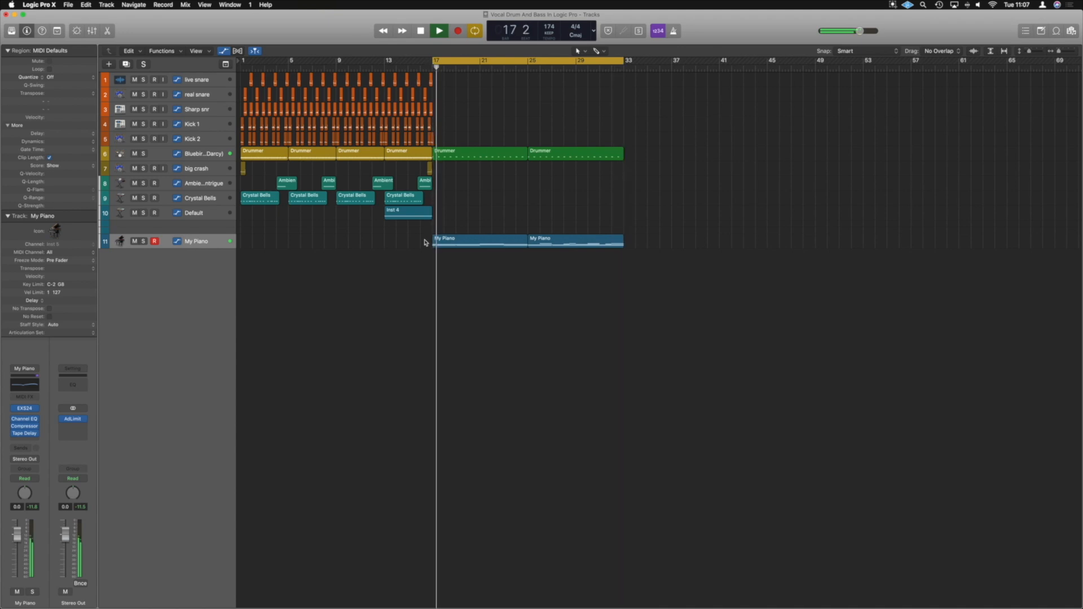
key("space")
Open the first My Piano region in the Piano Roll and bring its bar 17 chord into view.
left_click_drag(632, 240, 474, 236)
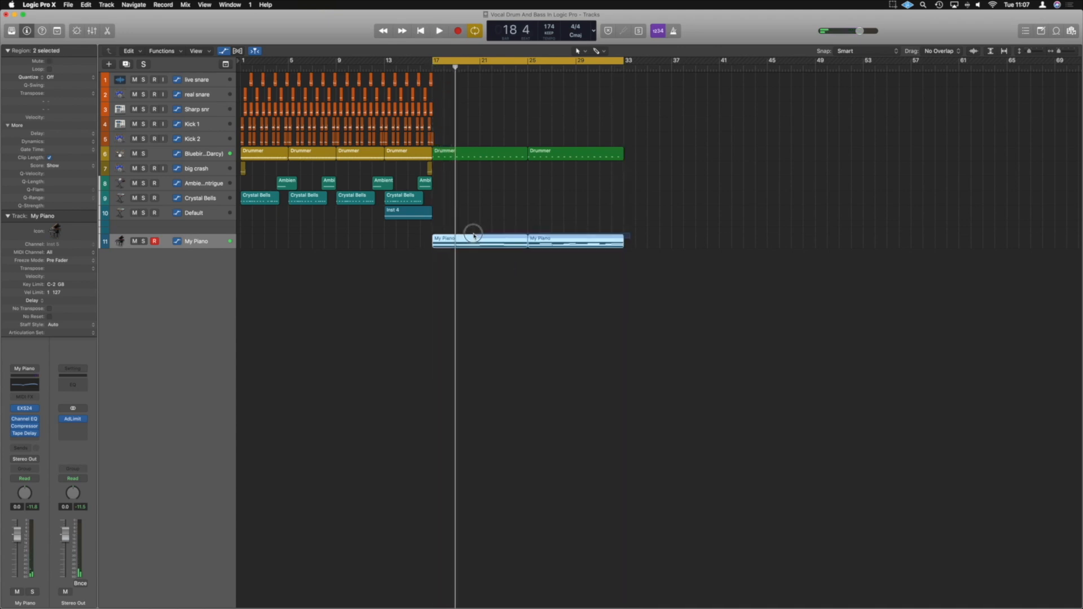
left_click(488, 204)
scroll(487, 204, "up", 5)
double_click(490, 408)
scroll(507, 332, "right", 5)
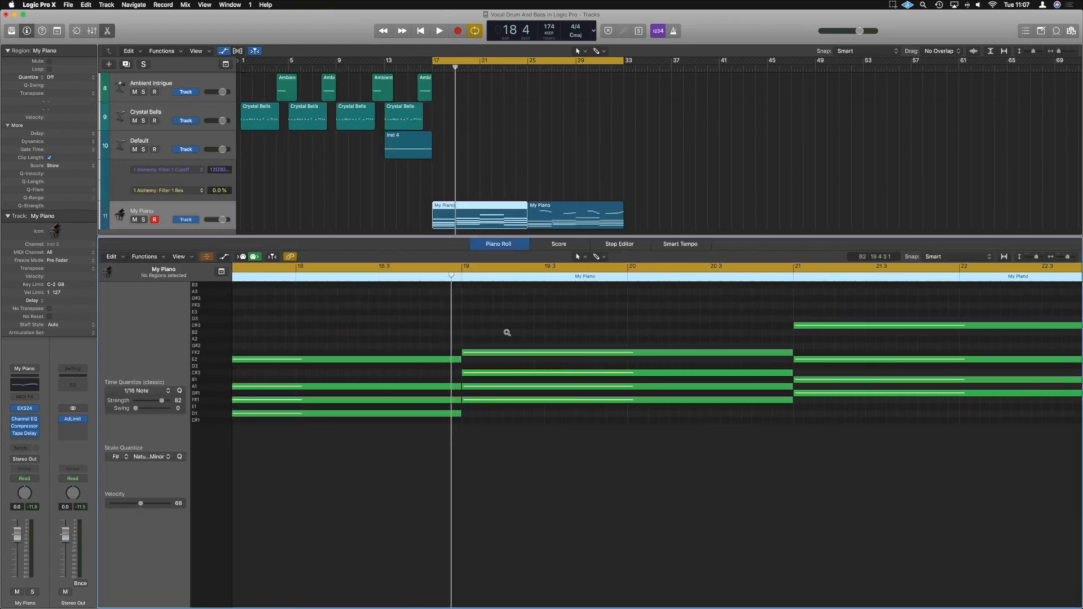
scroll(507, 332, "left", 5)
key("super+Down")
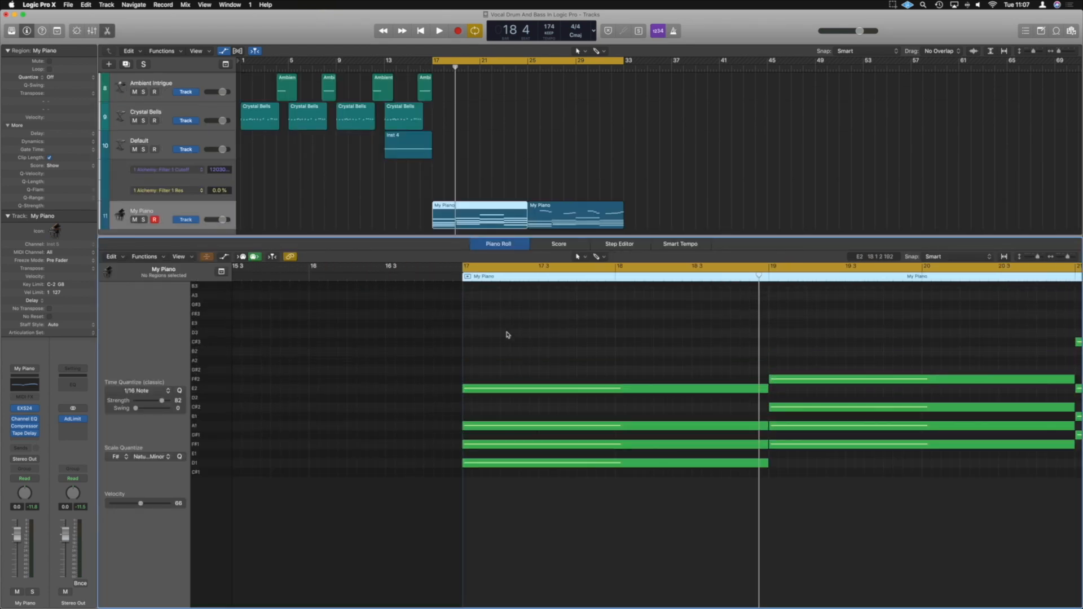
scroll(679, 450, "right", 2)
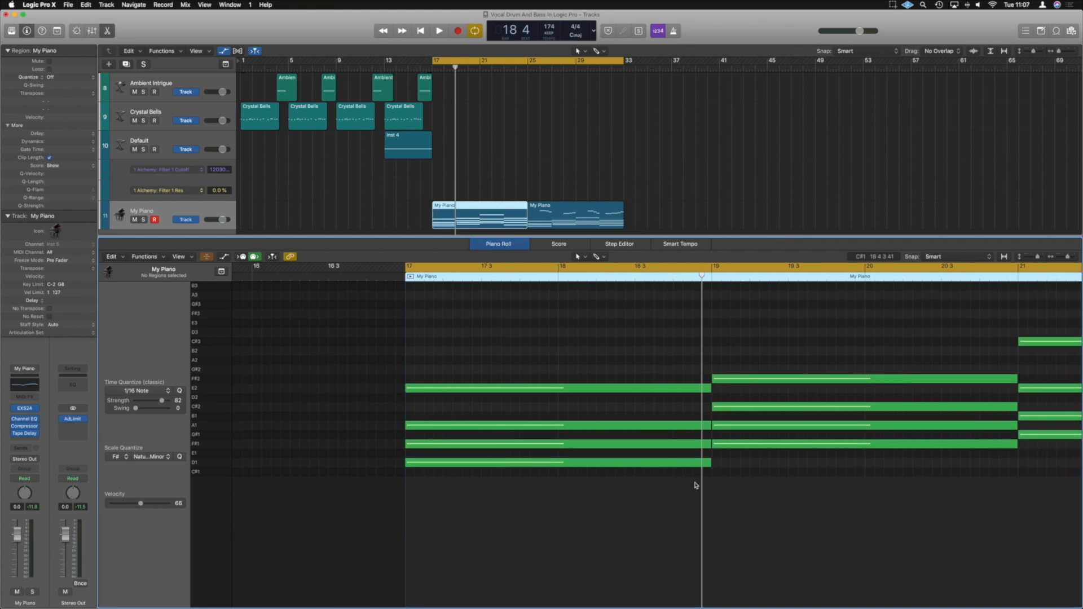
Select the four notes of the bar 17 chord and slightly shorten their ends before bar 19.
left_click_drag(694, 483, 692, 370)
key("super+Right")
key("super+Right")
key("super+Right")
key("super+Right")
key("super+Right")
key("super+Right")
key("super+Right")
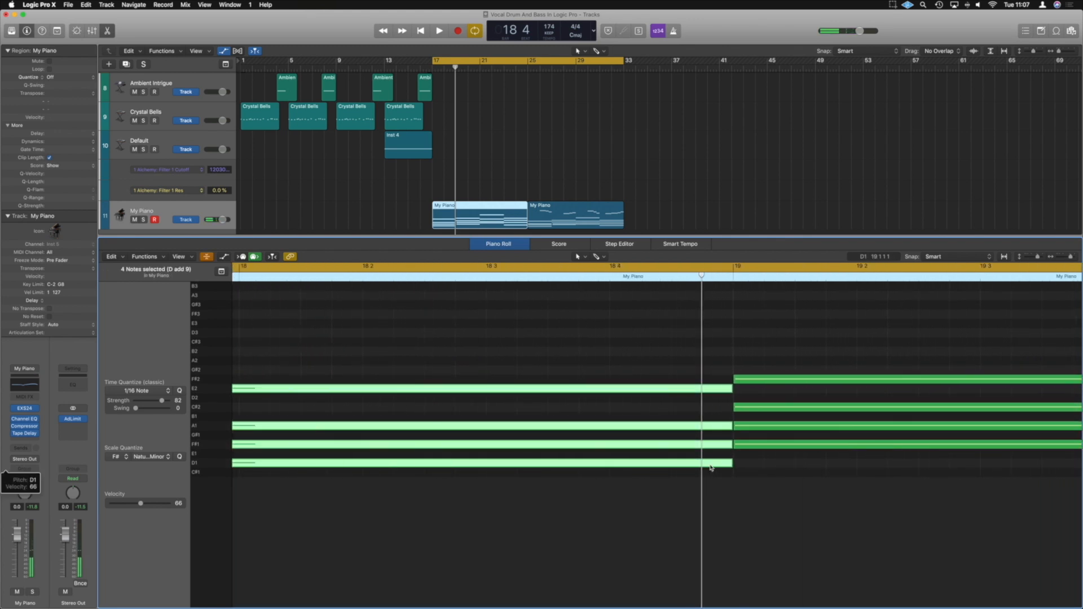
left_click_drag(803, 464, 800, 467)
left_click(809, 463)
Stagger the F♯1, A1 and E2 starts slightly after D1 in the bar 17 chord and play the strummed result.
scroll(576, 434, "left", 10)
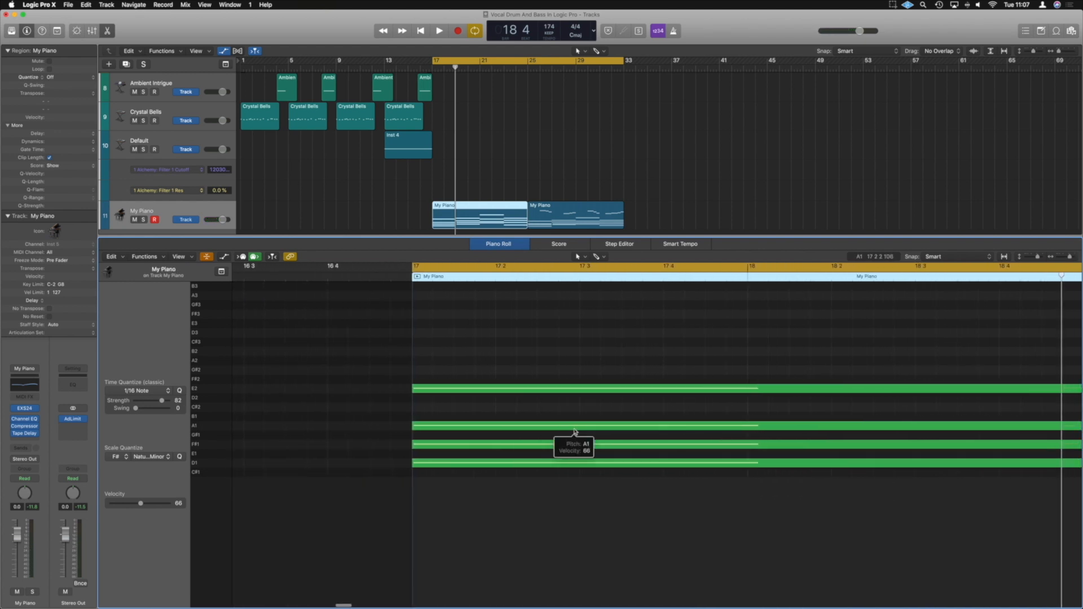
scroll(574, 432, "right", 2)
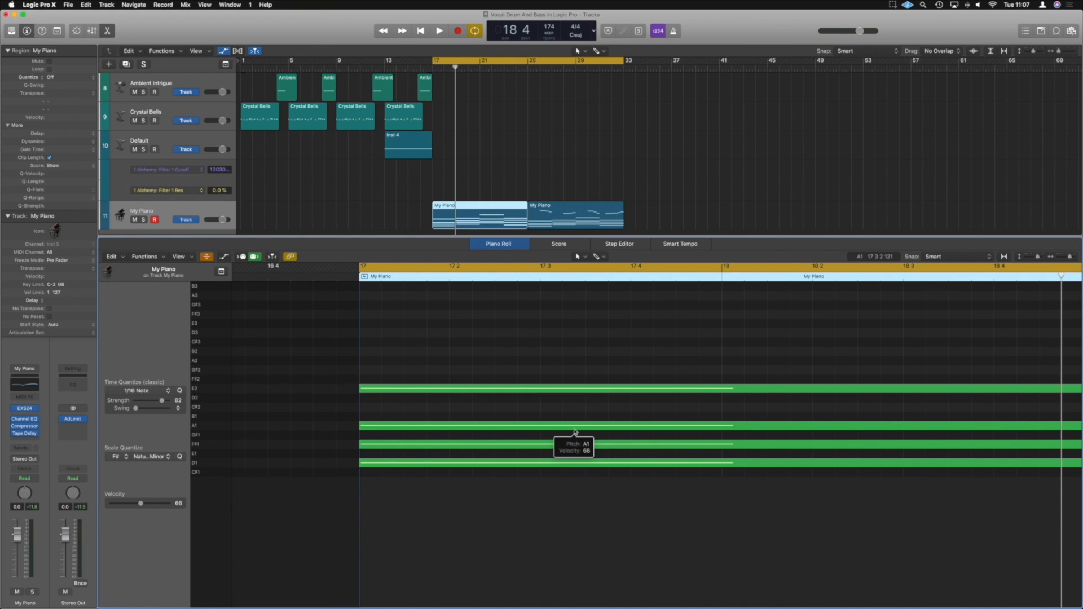
left_click(367, 463)
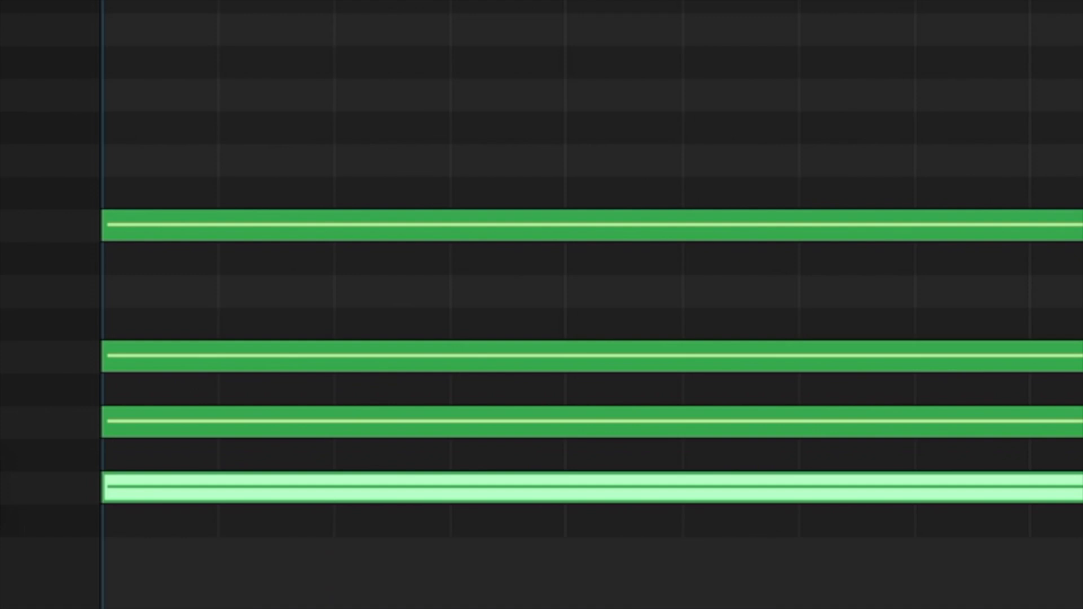
left_click_drag(321, 434, 333, 435)
left_click(324, 371)
left_click_drag(324, 371, 329, 370)
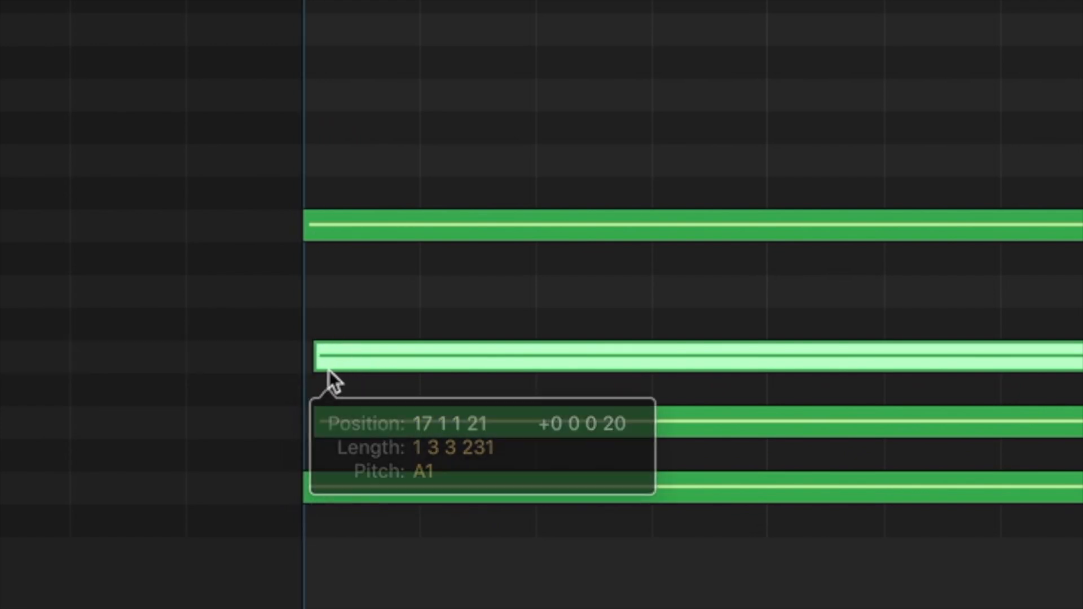
left_click(340, 242)
left_click_drag(341, 241, 354, 243)
left_click(385, 318, "ctrl+alt")
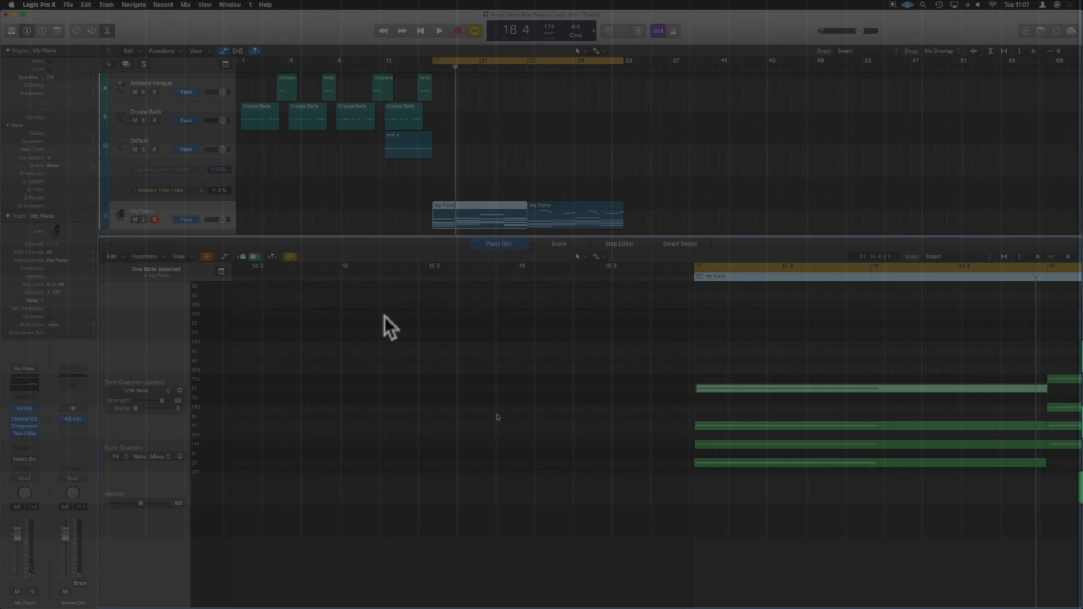
key("space")
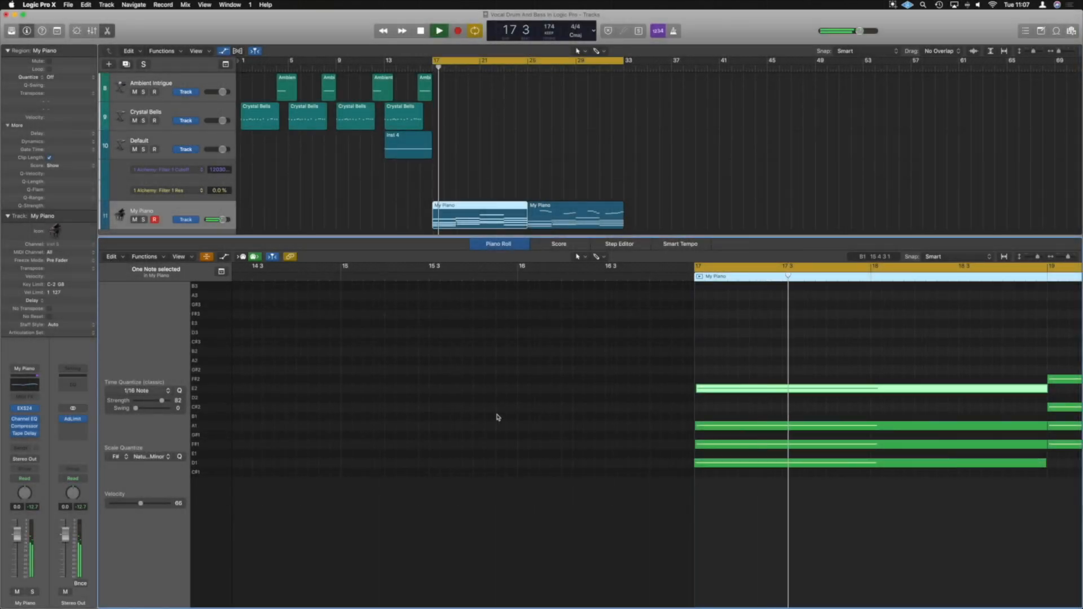
Stop playback, select all twelve notes of the three chords from bar 19 to 25, and open the Humanize MIDI transform for them.
key("space")
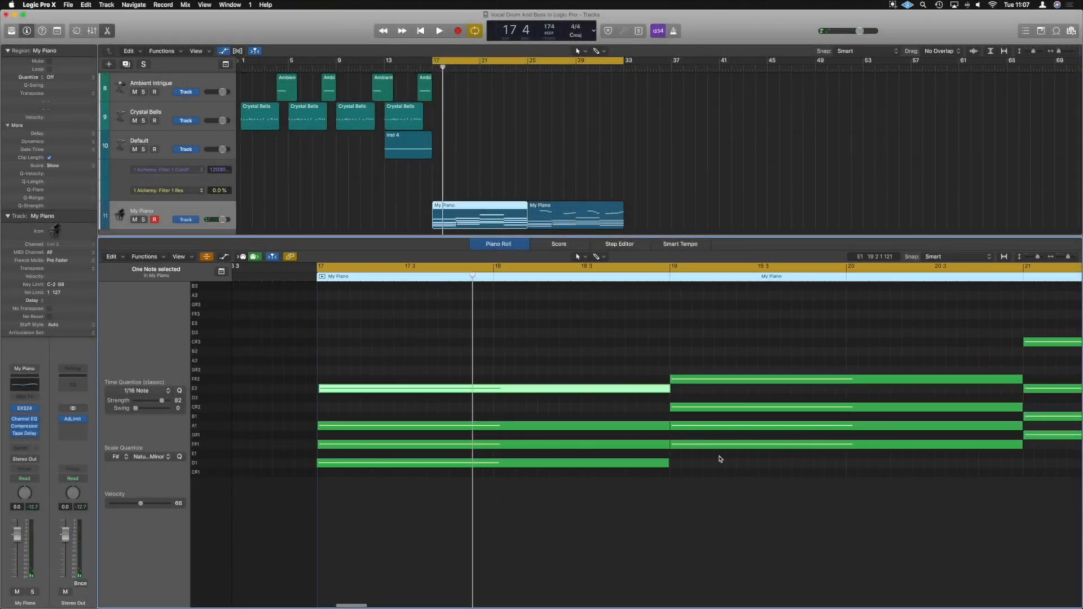
scroll(847, 465, "right", 3)
key("super+Left")
left_click_drag(708, 469, 468, 331)
left_click(145, 257)
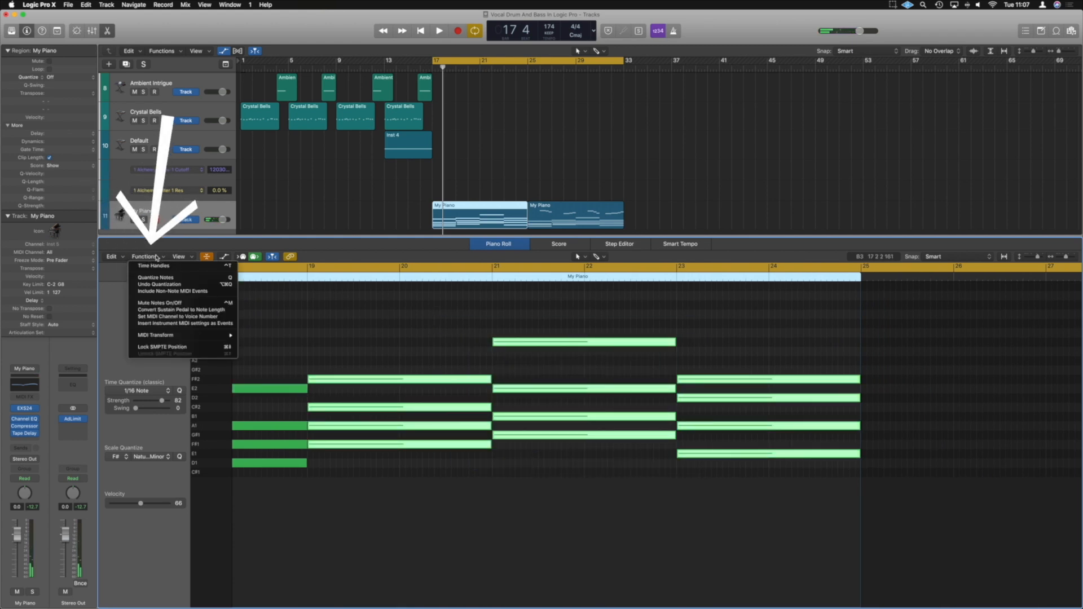
mouse_move(201, 341)
left_click(260, 389)
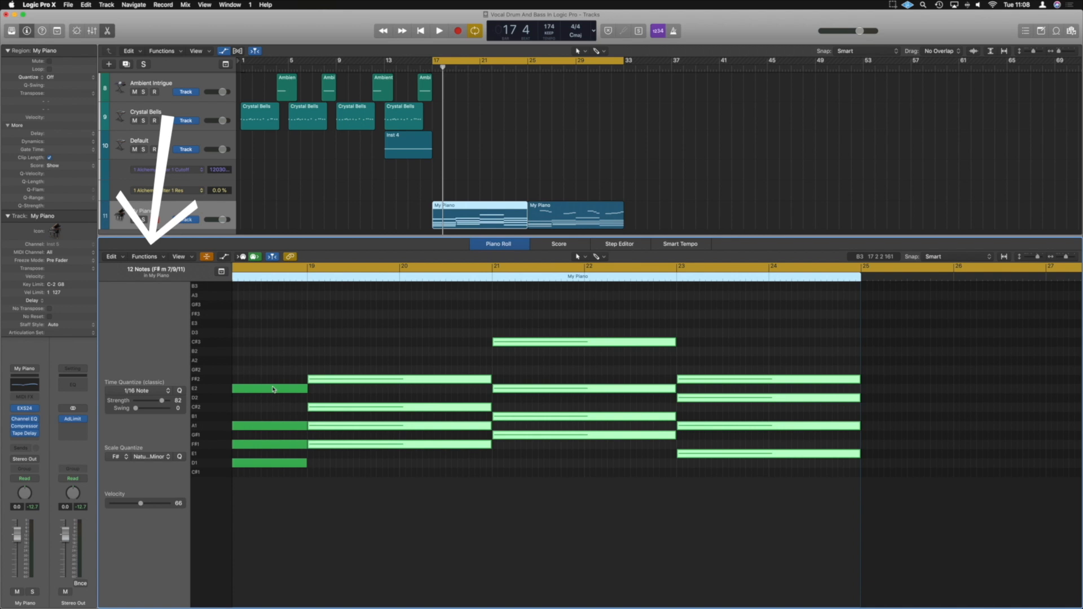
Humanize the selected notes with random position 14, velocity 0 and length 0, and close the transform window.
left_click_drag(726, 148, 726, 167)
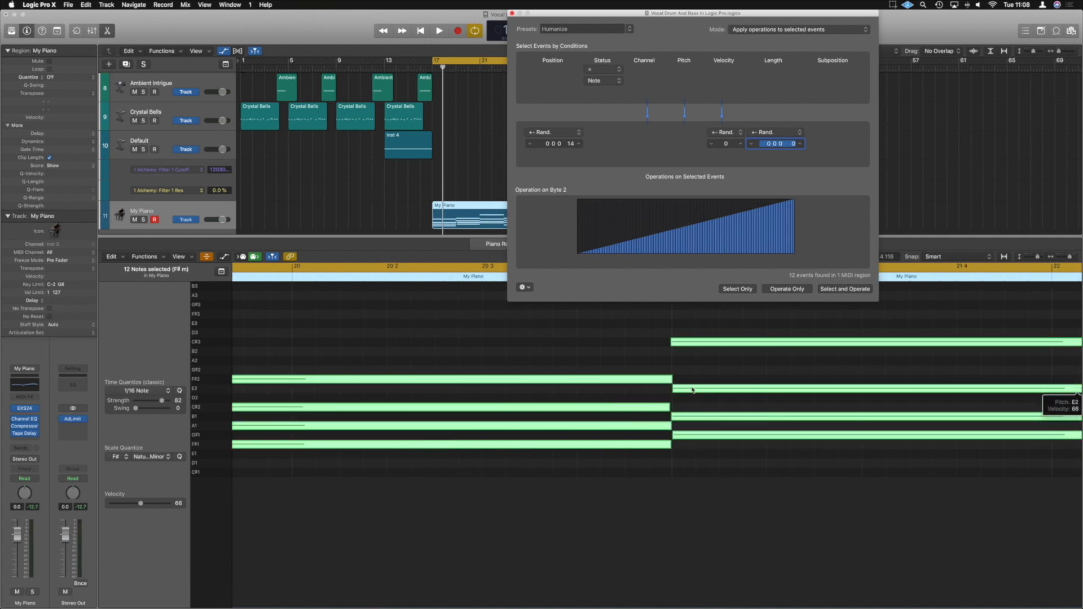
key("super+Left")
key("super+Left")
key("super+Left")
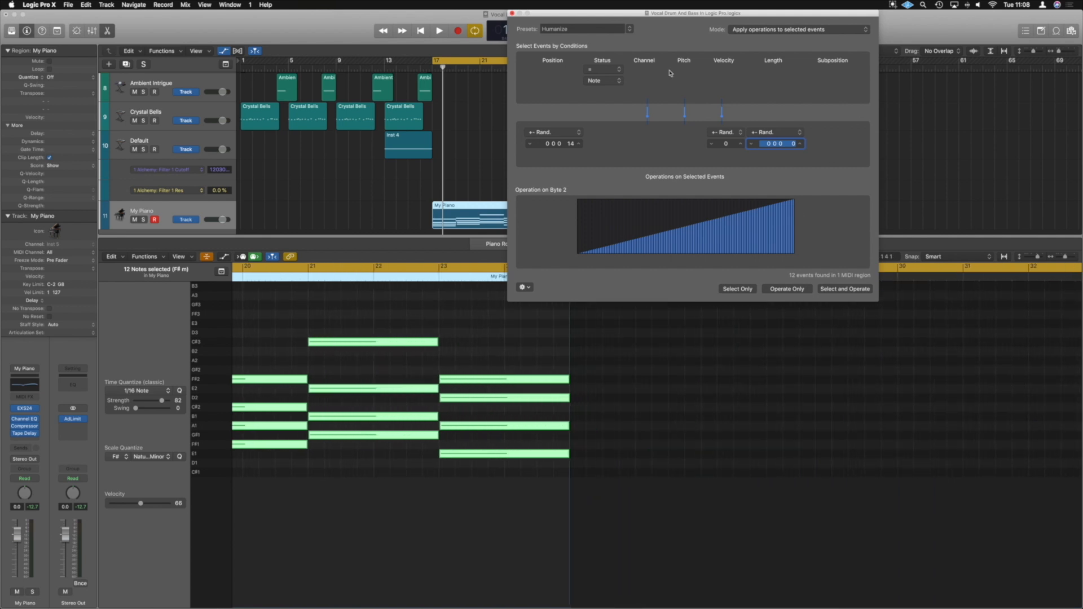
left_click(512, 14)
left_click(495, 314)
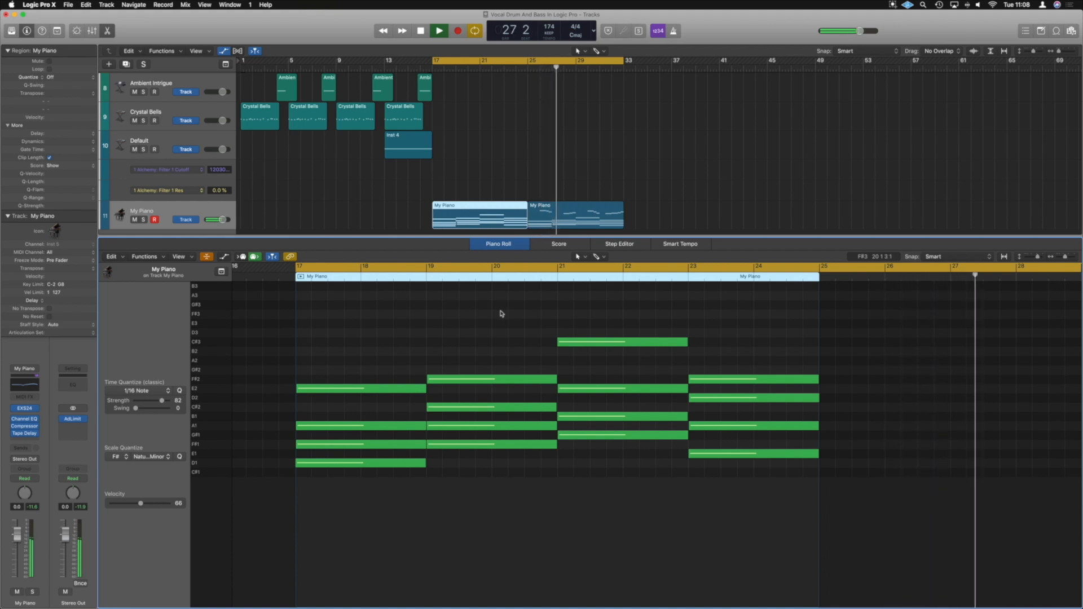
Open the second My Piano region and stagger the F♯1, A1 and E2 starts slightly after D1 in the bar 25 chord.
left_click(546, 209)
key("space")
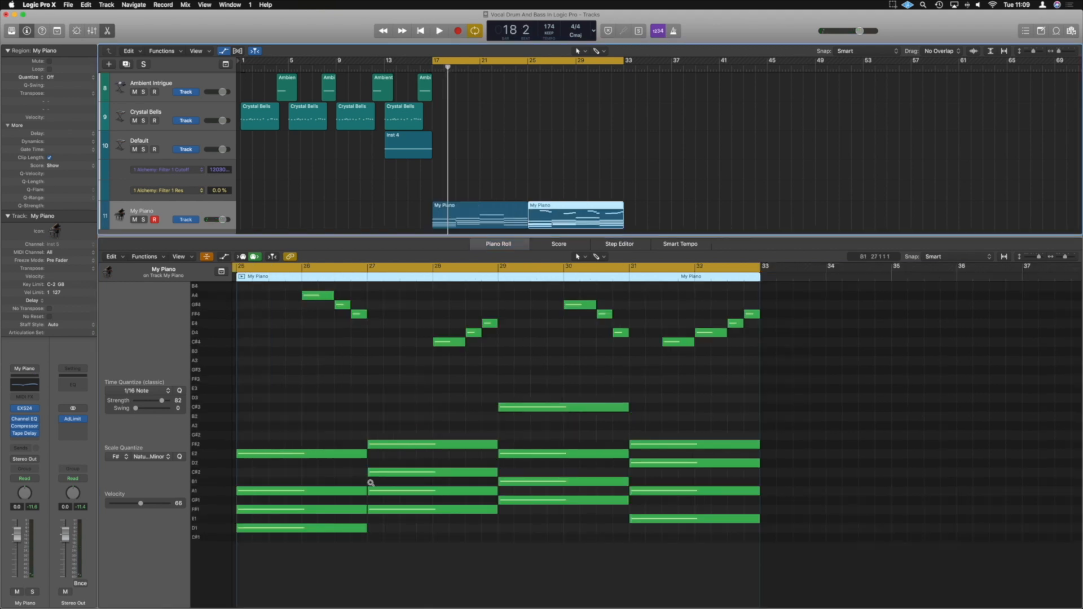
scroll(370, 483, "up", 5)
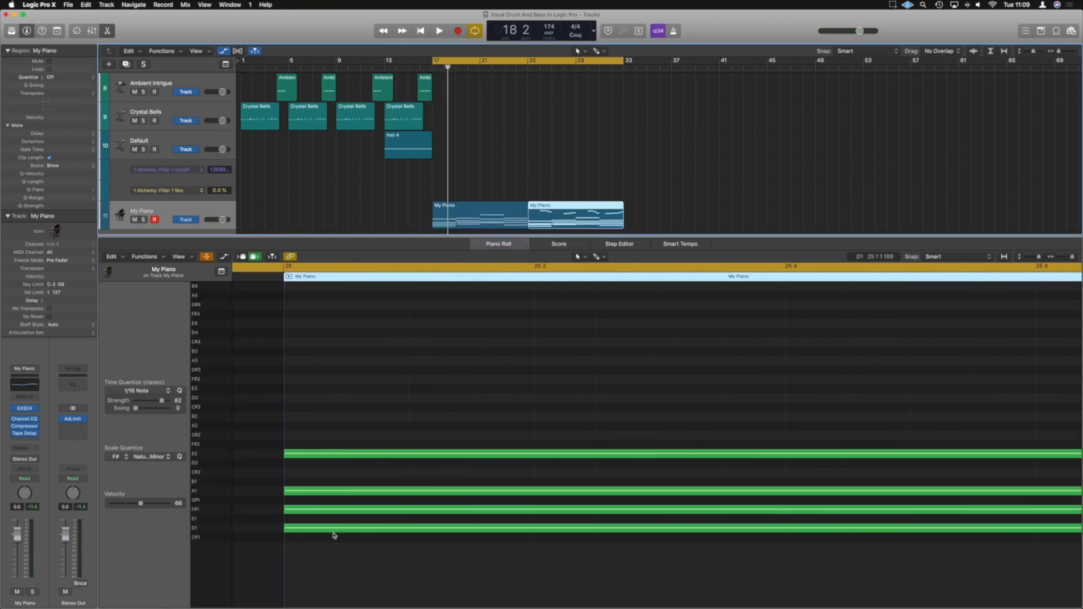
left_click(309, 510)
left_click_drag(310, 512, 312, 514)
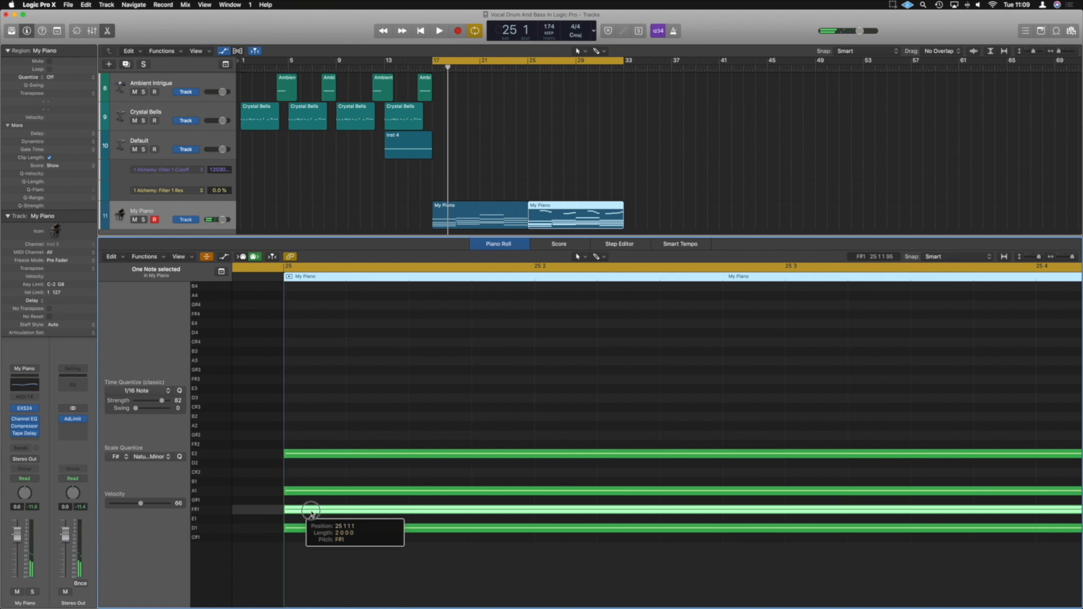
left_click(302, 493)
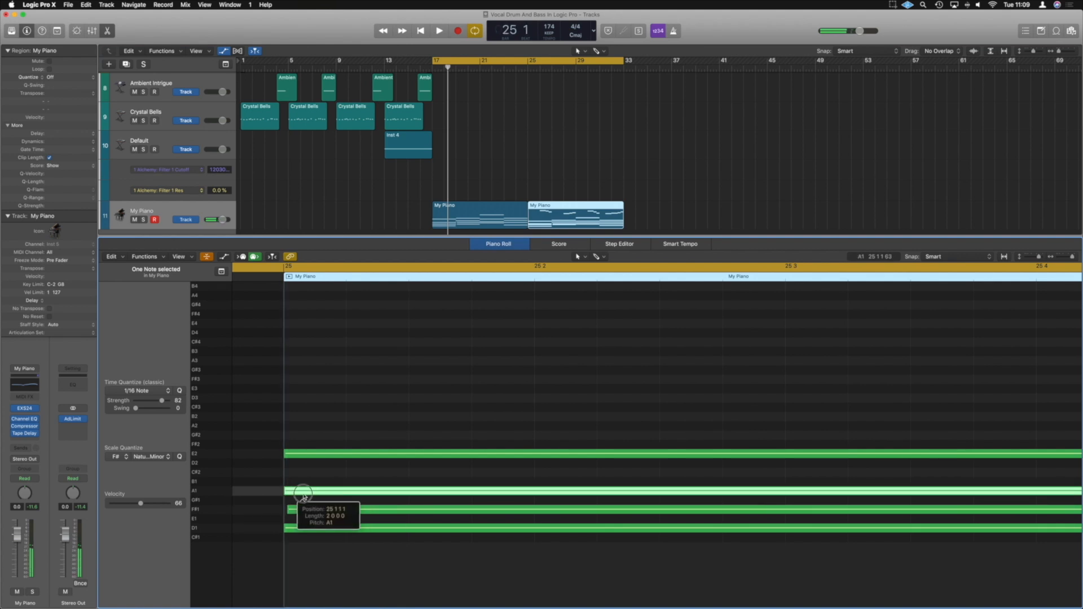
left_click_drag(293, 455, 299, 455)
Select the four notes of the bar 25 chord and slightly shorten their ends before bar 27.
scroll(776, 561, "right", 5)
left_click_drag(936, 570, 923, 444)
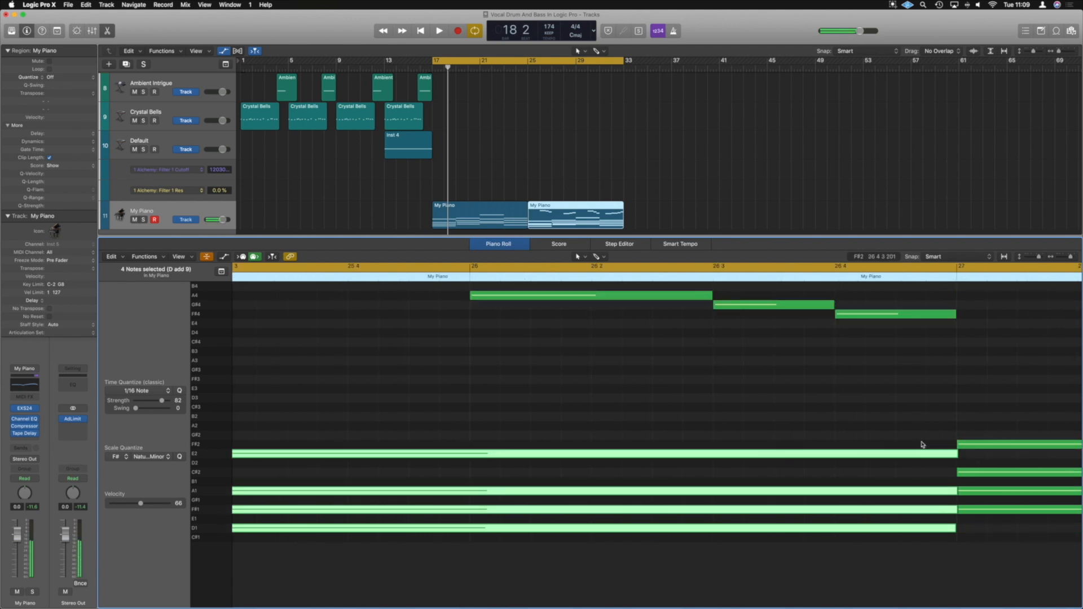
left_click_drag(955, 511, 954, 511)
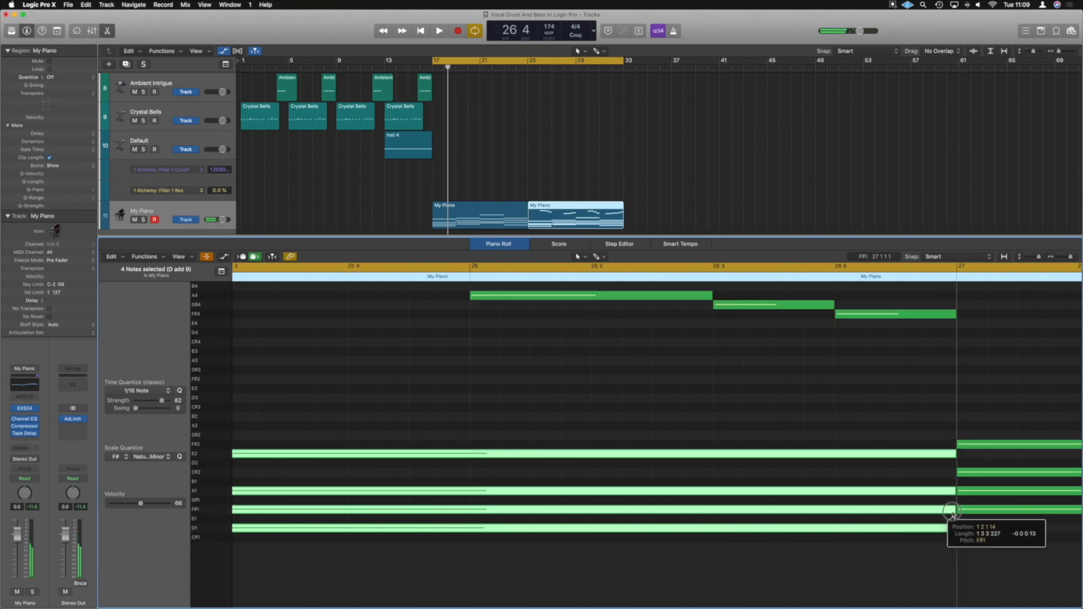
left_click_drag(951, 512, 951, 512)
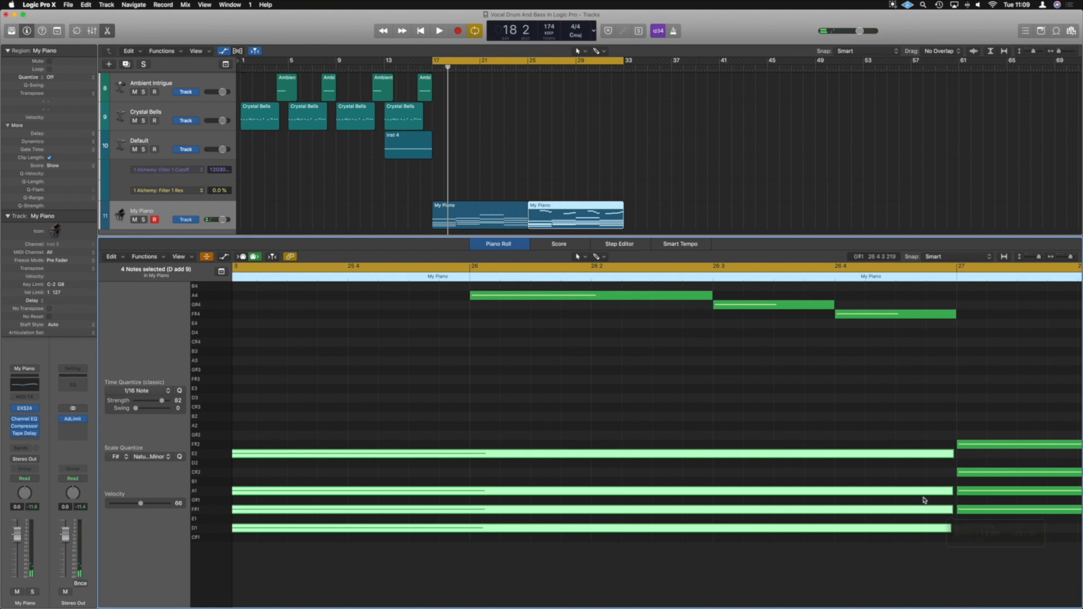
Shift the bar 26 A4 melody note about 40 ticks earlier and the F♯4 note slightly later.
scroll(528, 406, "right", 5)
scroll(529, 407, "left", 7)
scroll(528, 407, "up", 5)
scroll(528, 406, "up", 5)
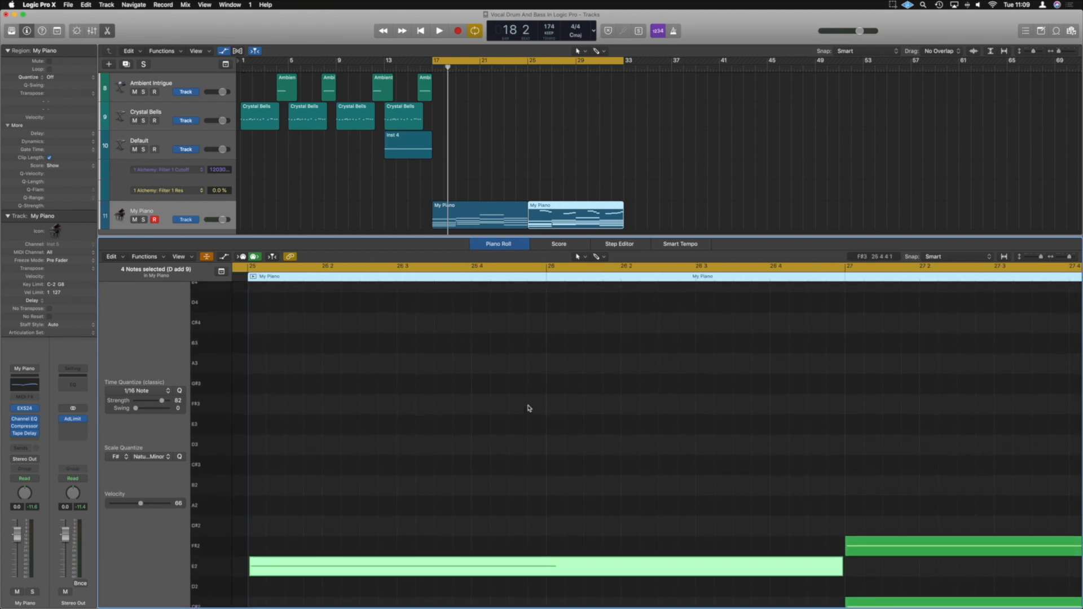
left_click(740, 377)
left_click(570, 316)
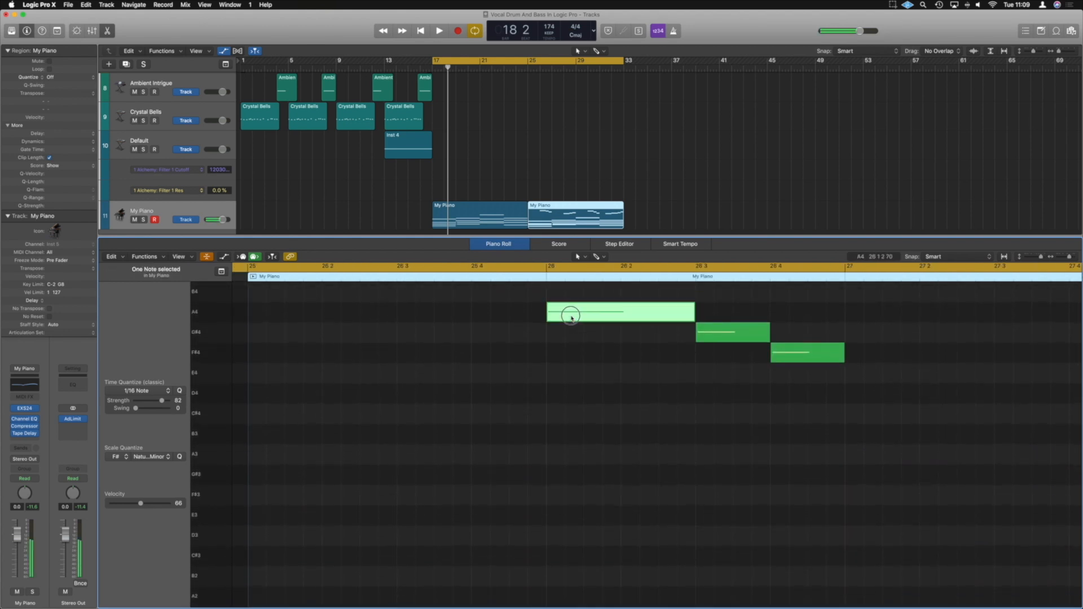
left_click_drag(569, 317, 568, 318)
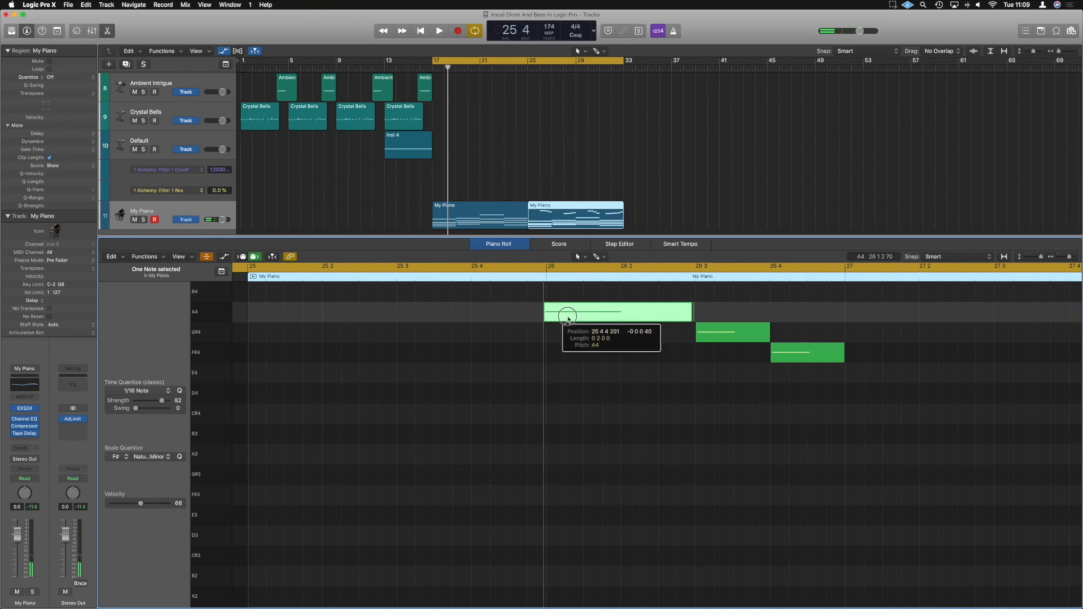
left_click_drag(784, 357, 789, 358)
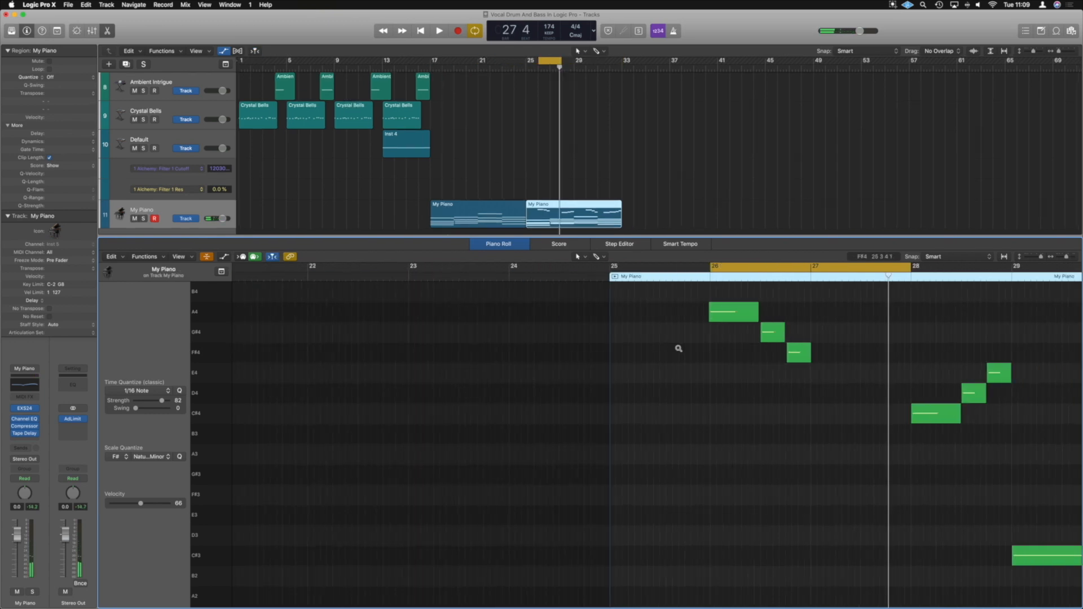
Select all chord and melody notes from bar 27 to 33 in the second My Piano region and bring up the MIDI Transform options.
key("space")
scroll(679, 350, "right", 4)
scroll(679, 350, "down", 8)
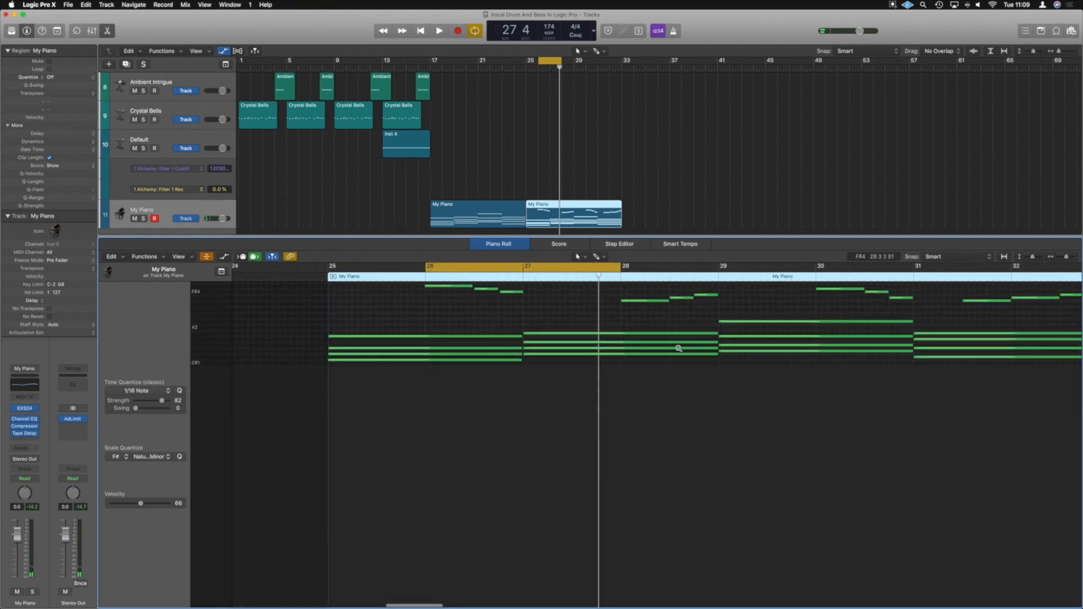
scroll(680, 352, "up", 3)
scroll(681, 352, "left", 4)
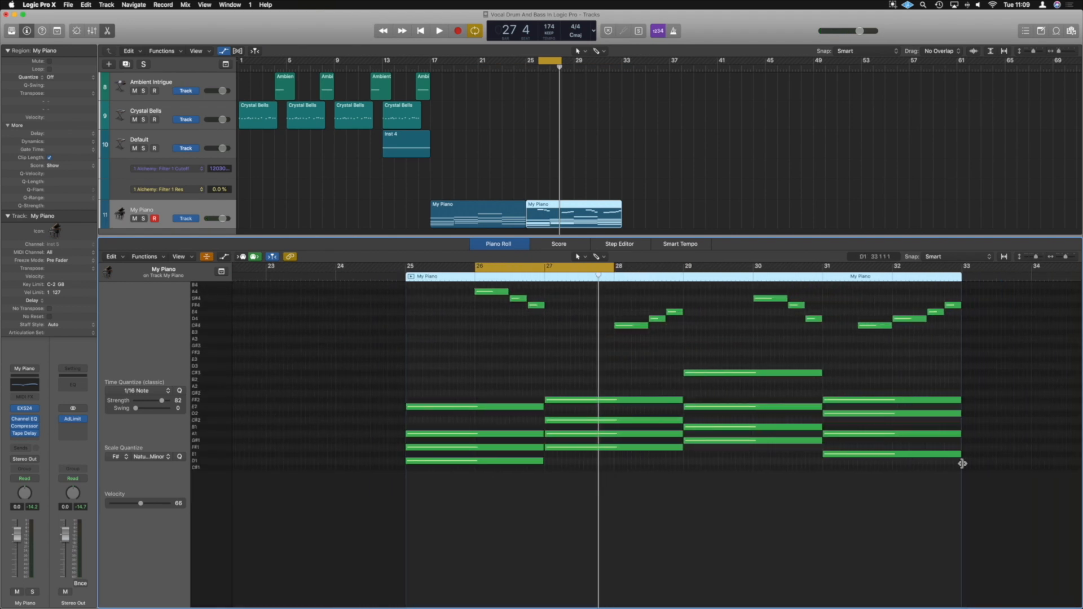
left_click_drag(961, 467, 586, 300)
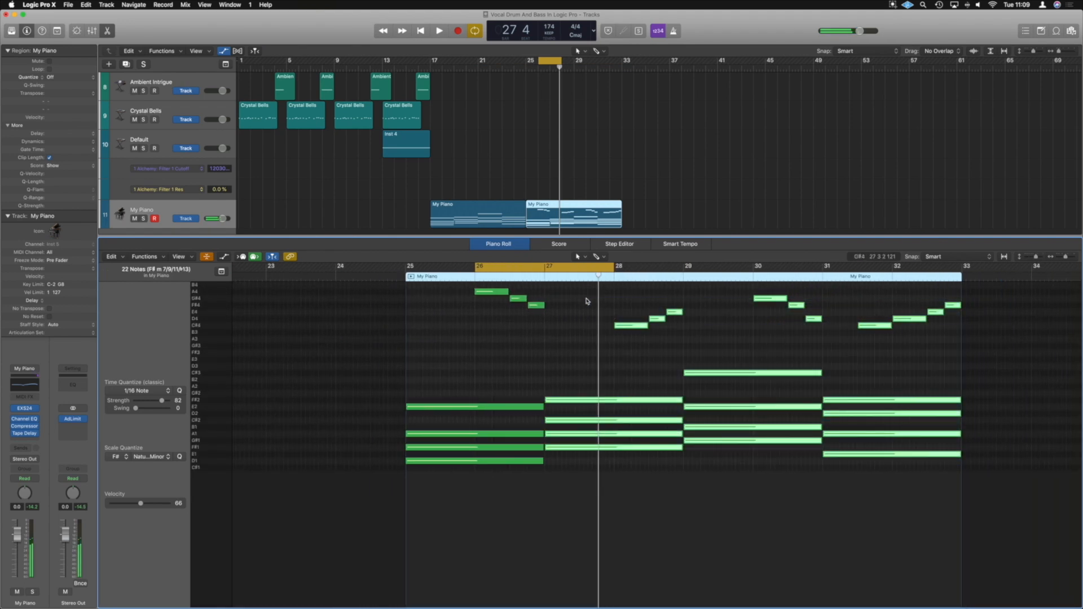
left_click(142, 258)
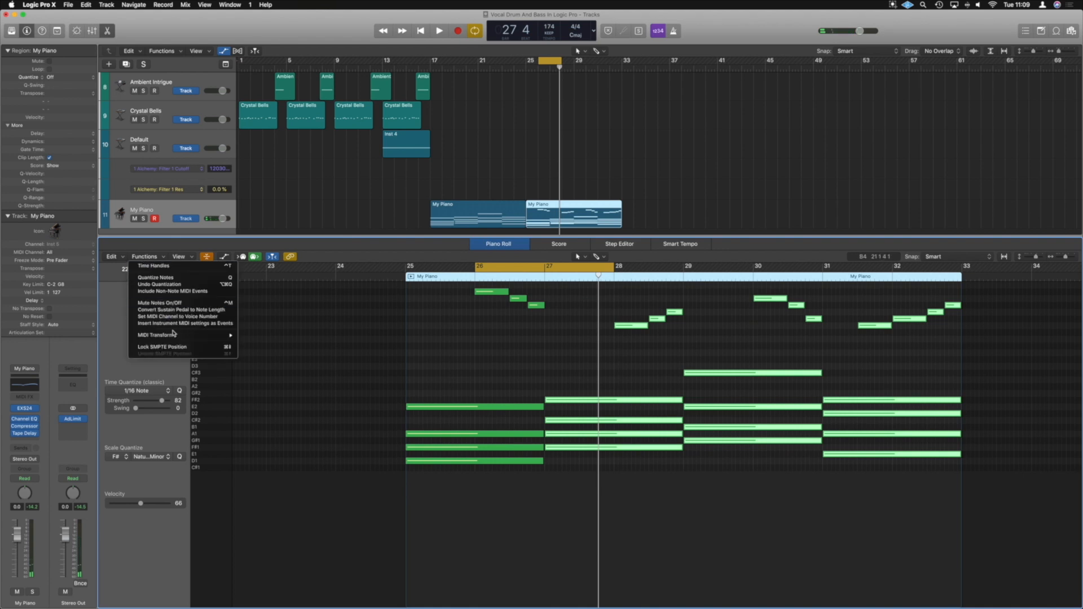
mouse_move(180, 339)
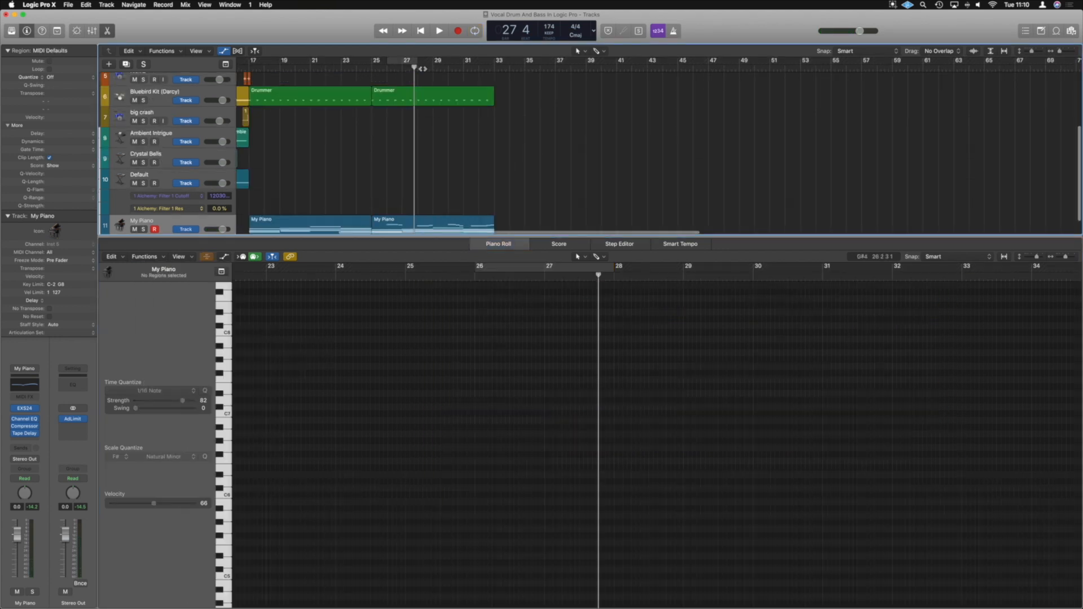
Open the second Drummer region on the Bluebird Kit track in the Piano Roll.
scroll(422, 68, "up", 5)
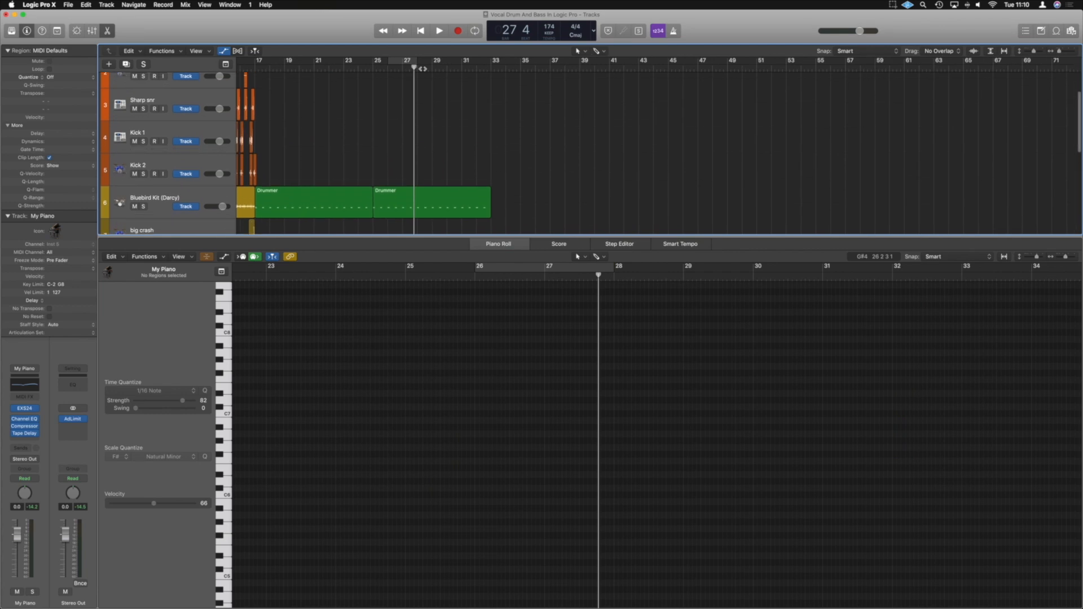
key("e")
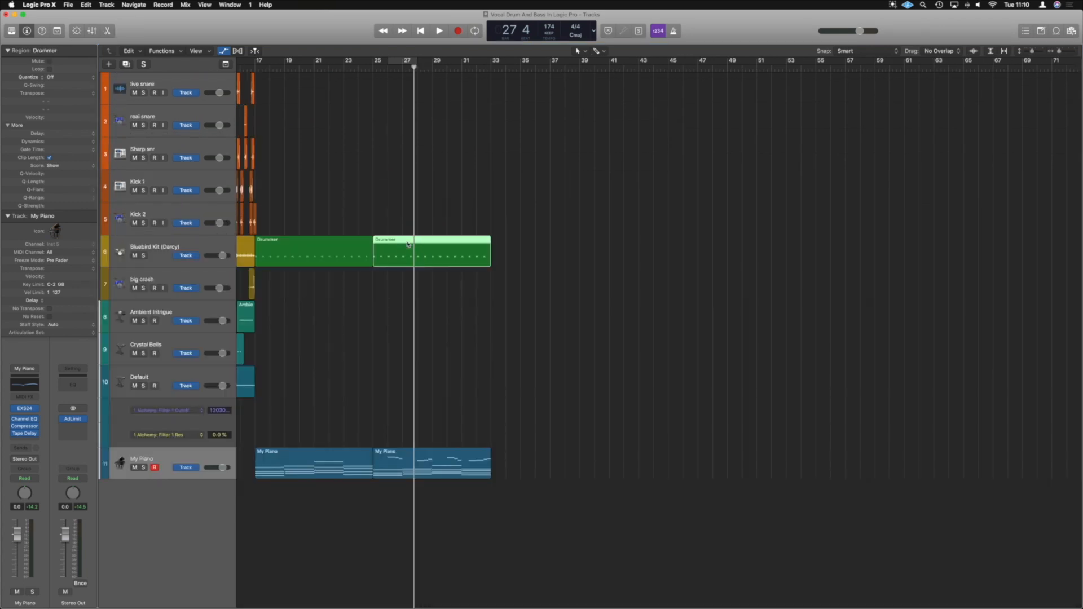
double_click(408, 244)
scroll(562, 325, "up", 3)
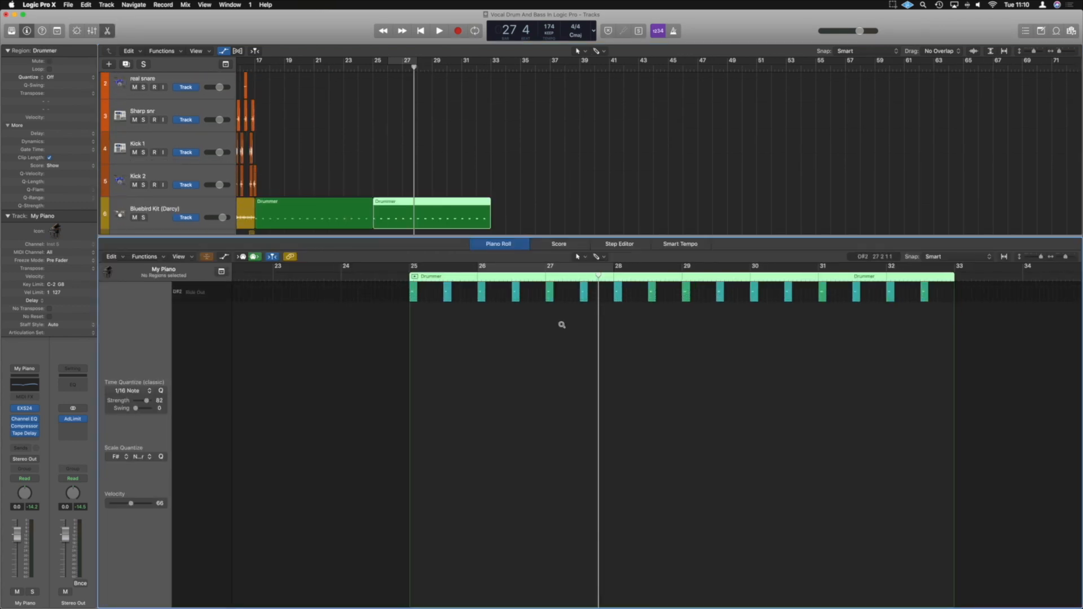
scroll(562, 325, "right", 3)
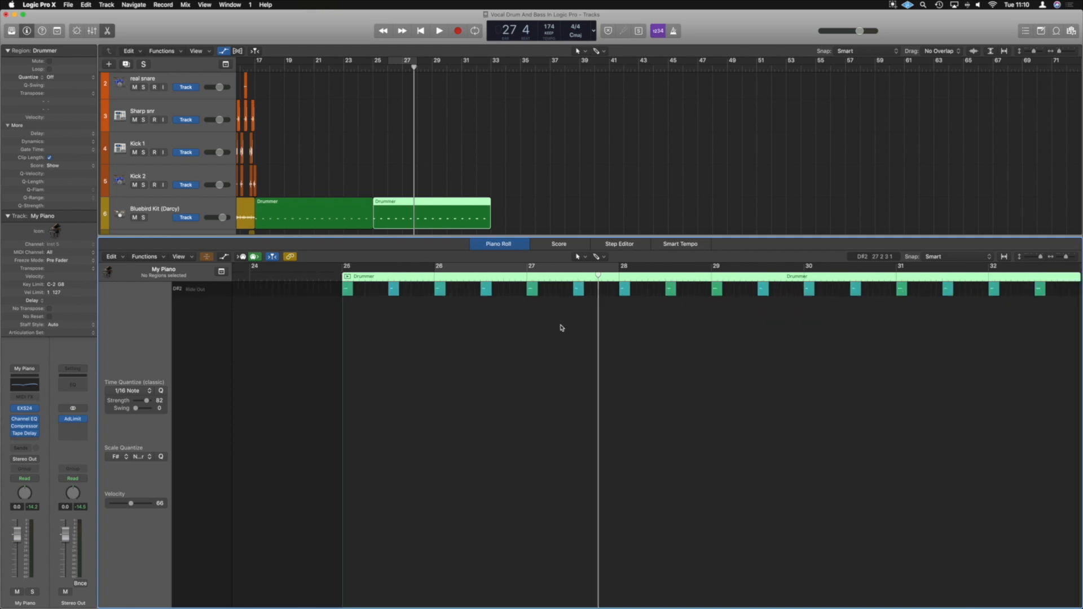
Show all drum rows and copy the sixteen ride hits to the Shaker row, one beat later.
left_click(207, 257)
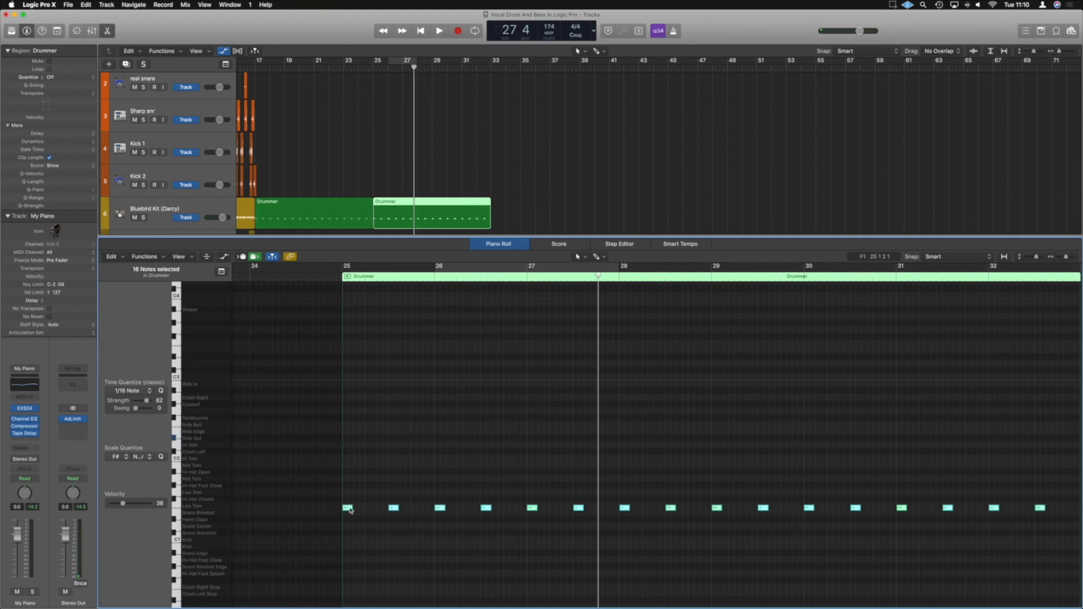
left_click_drag(353, 484, 376, 479)
scroll(376, 480, "down", 6)
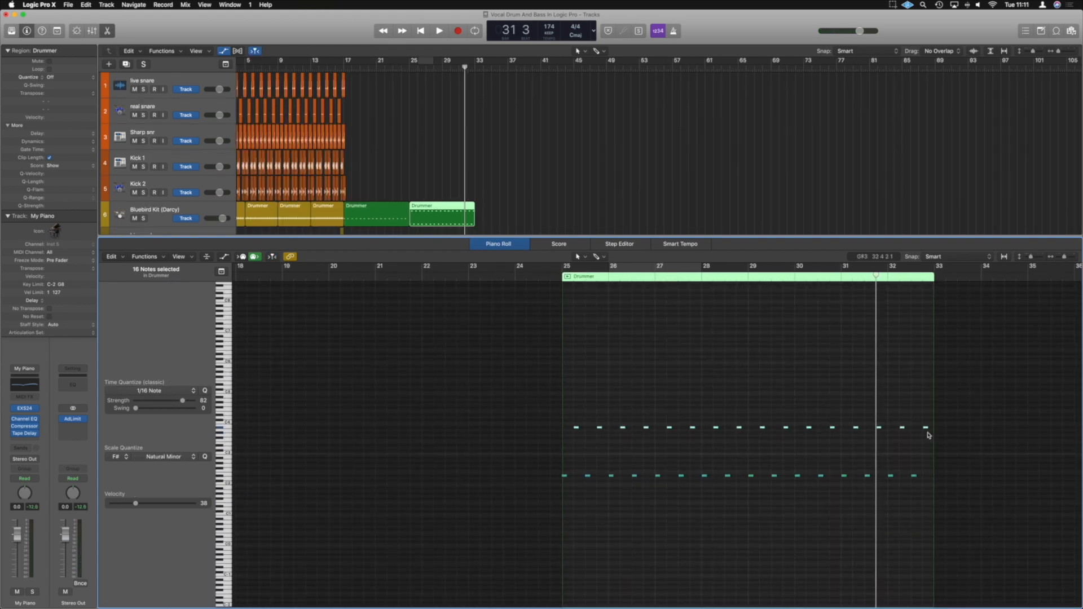
Select the sixteen shaker notes, collapse the view to used rows, show note velocities, and lower the shaker velocities before auditioning them.
left_click_drag(929, 435, 574, 416)
left_click(206, 257)
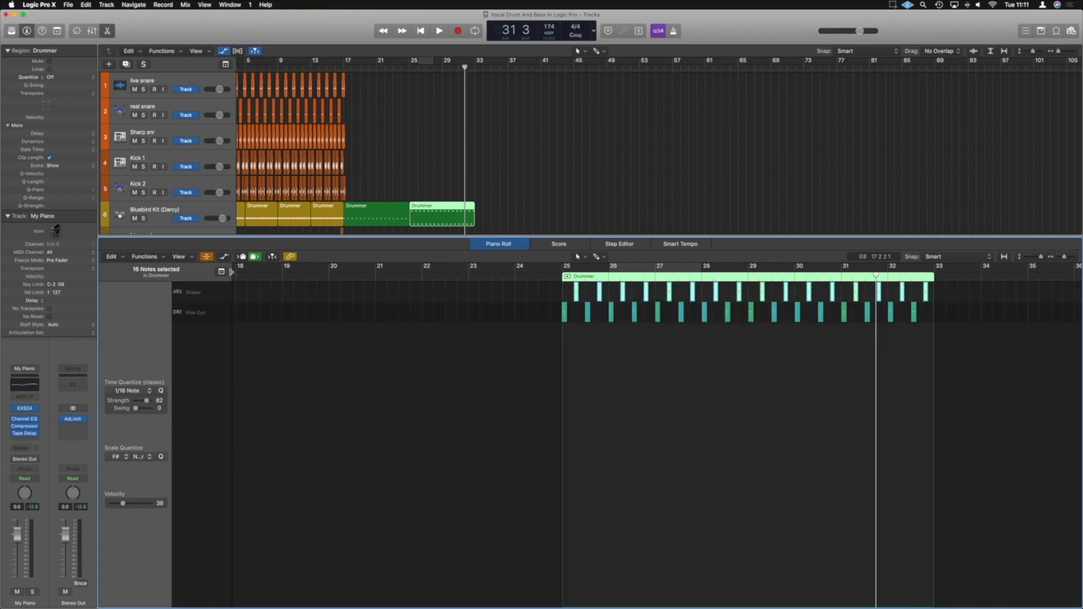
left_click(224, 257)
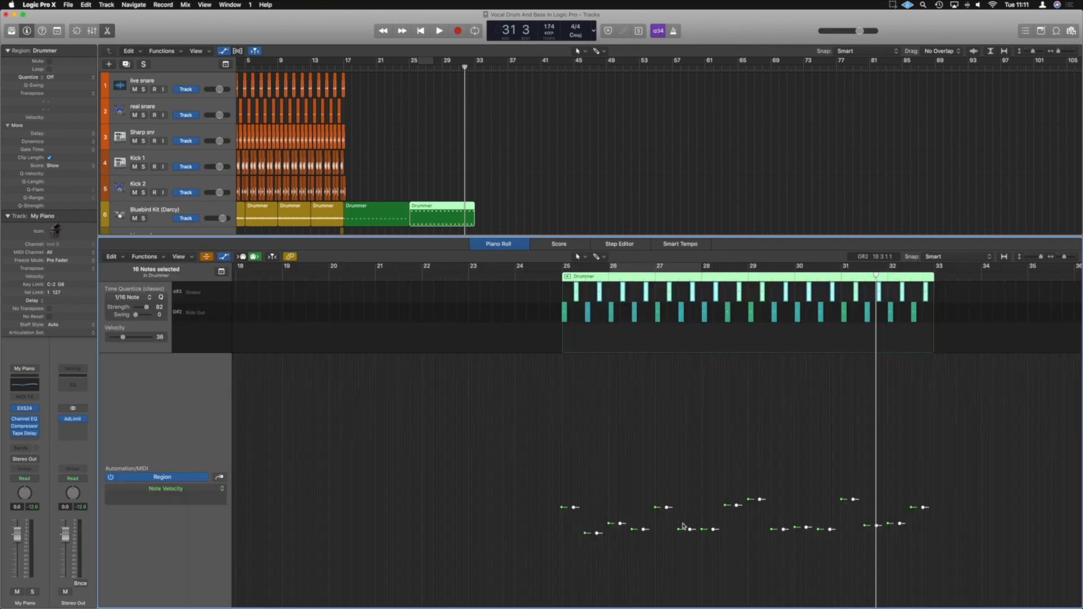
left_click_drag(761, 501, 762, 519)
key("space")
key("space")
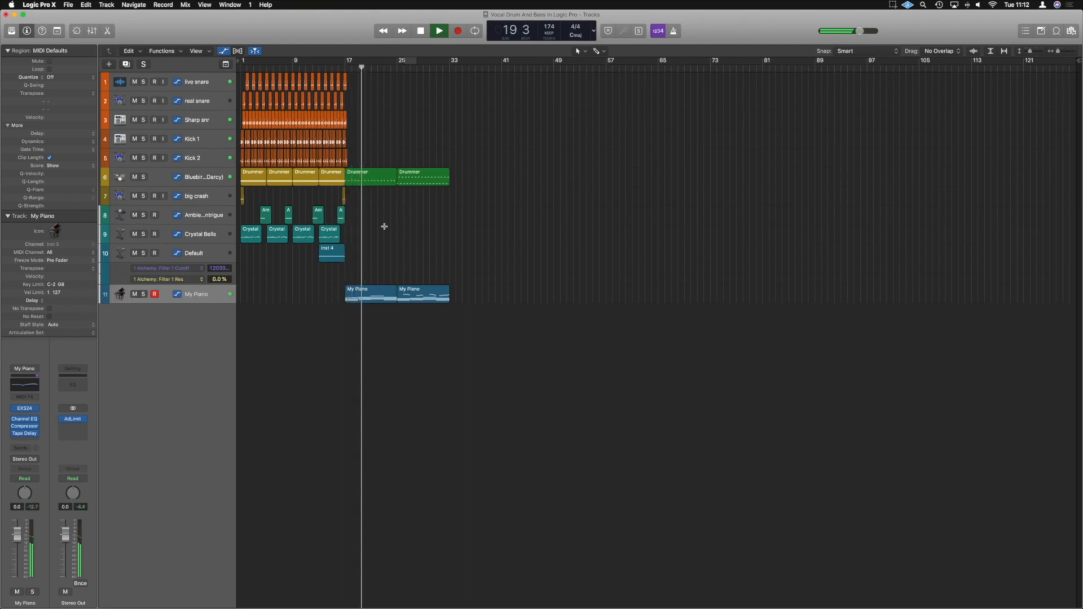
Listen through the piano and drummer section up to the end of the regions at bar 33, and stop playback.
scroll(385, 227, "right", 3)
scroll(385, 227, "down", 2)
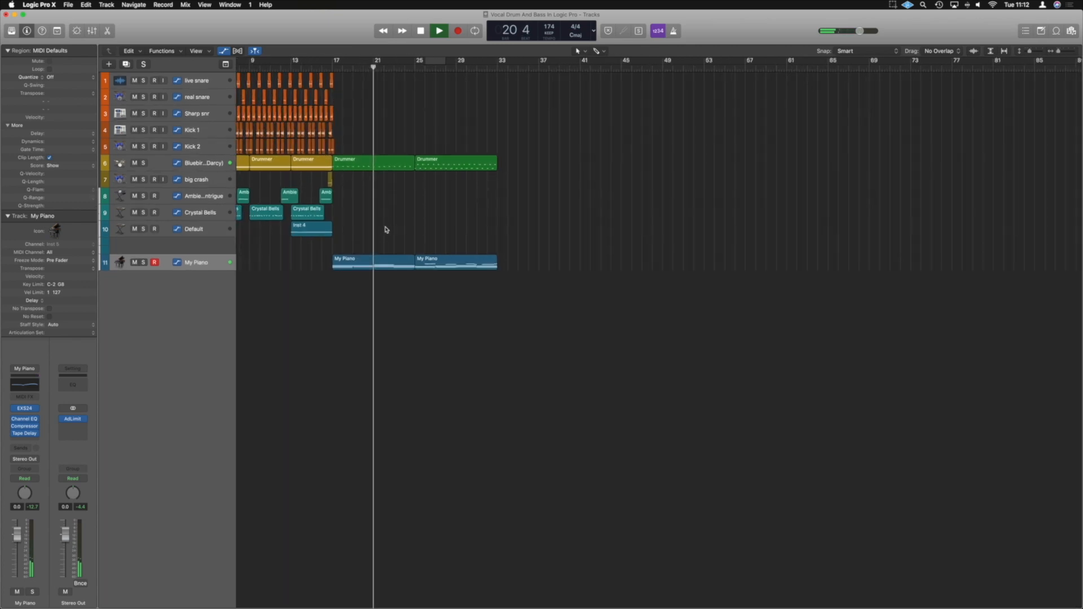
scroll(386, 230, "left", 3)
scroll(387, 230, "left", 2)
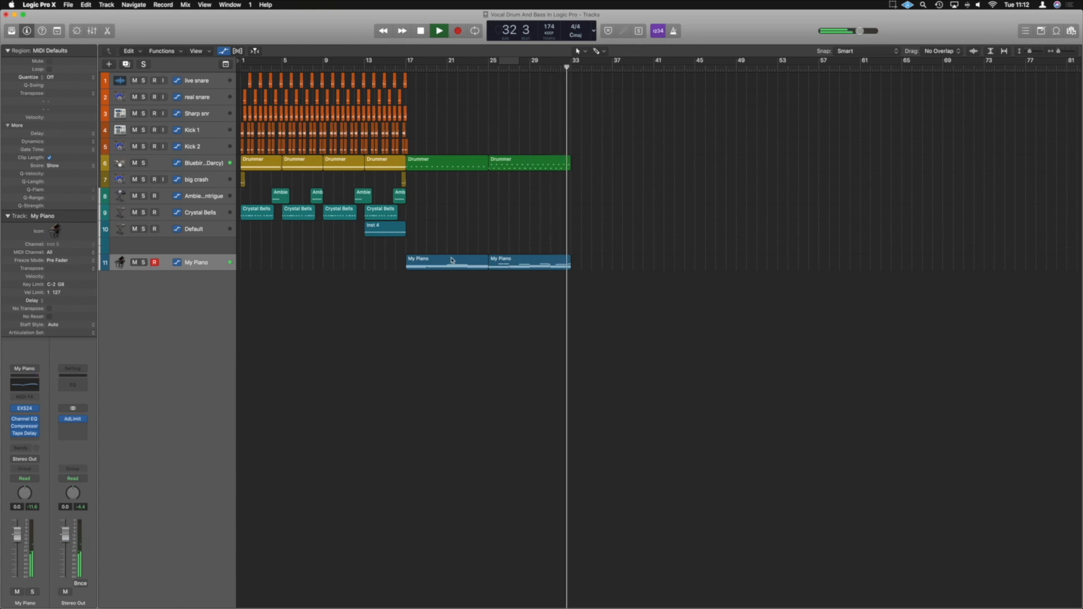
key("space")
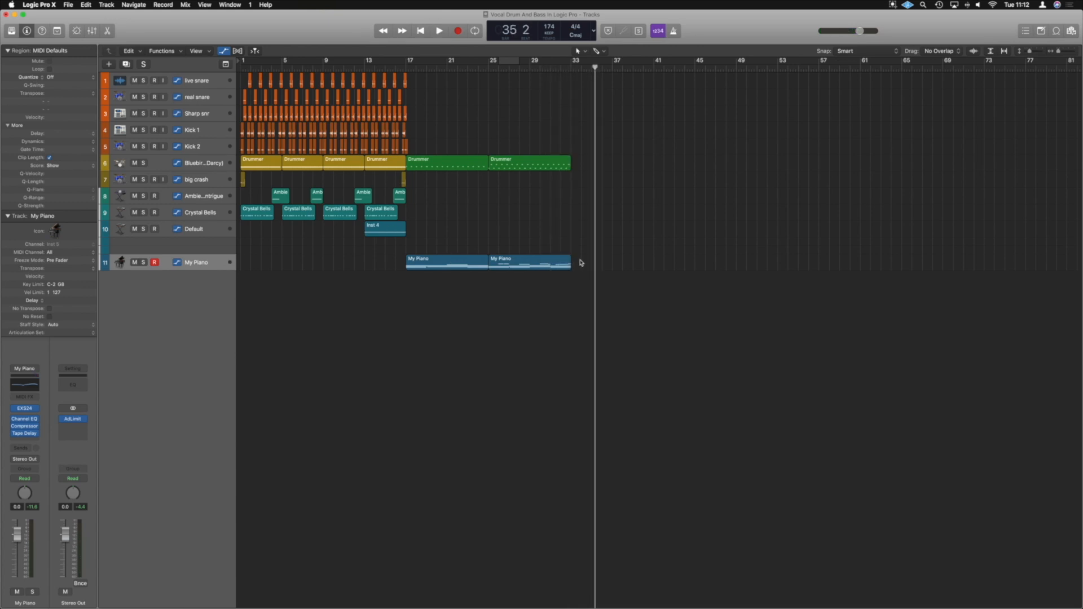